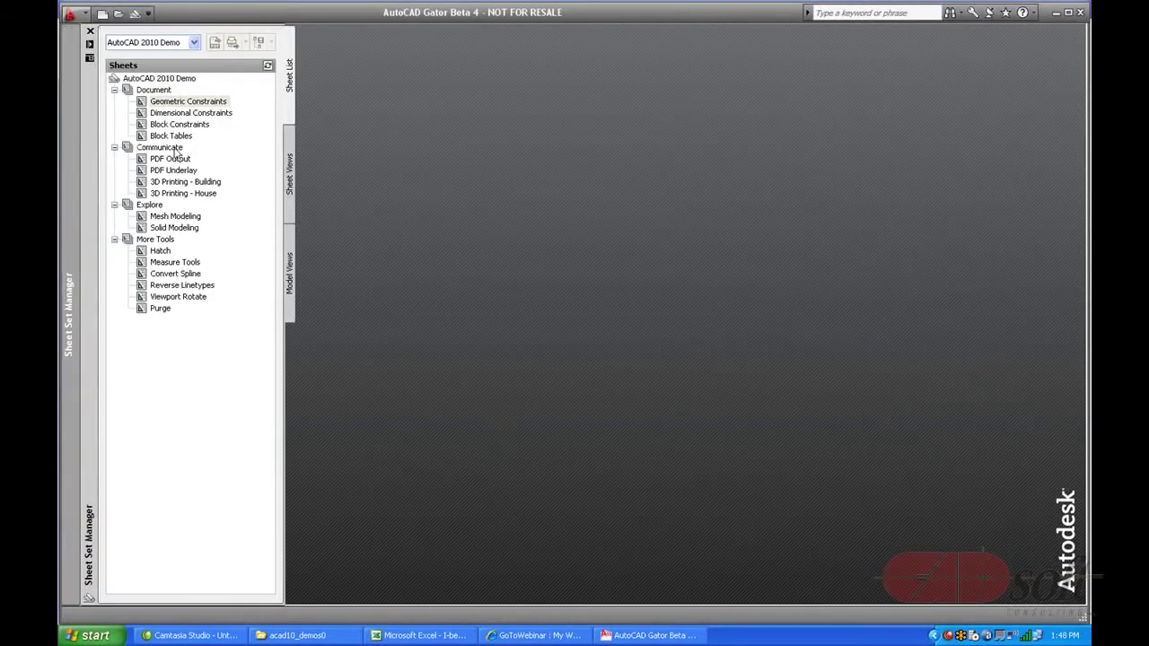
# Open the Geometric Constraints sheet from the sheet set and switch the drawing to model space
pyautogui.doubleClick(177, 102)
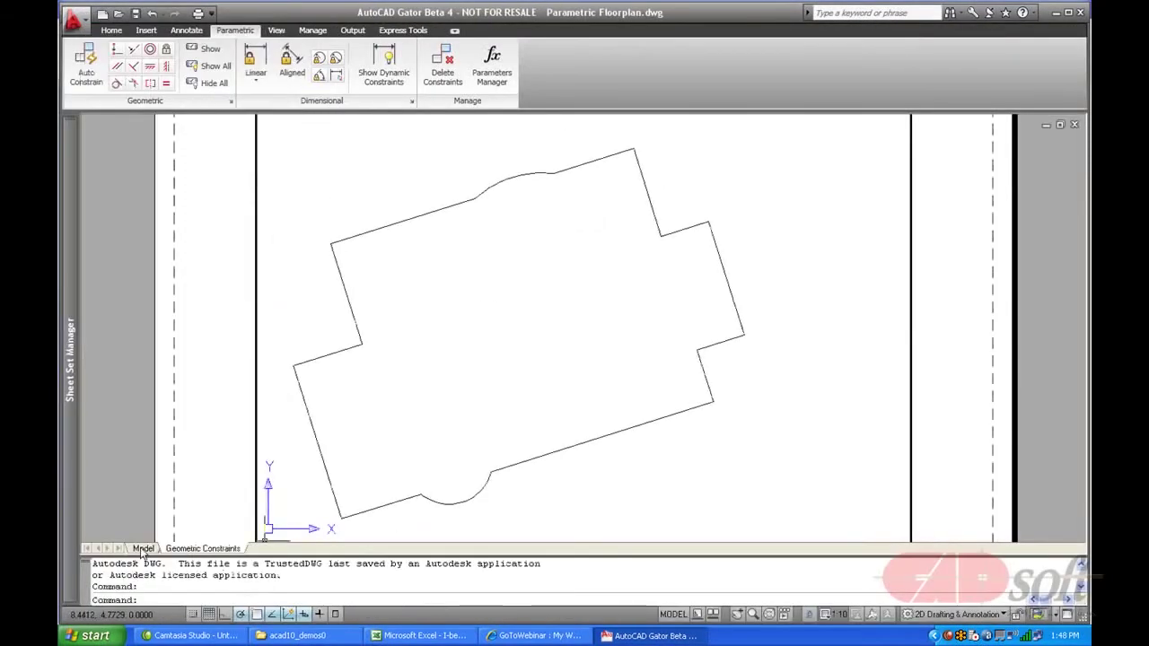
pyautogui.click(142, 549)
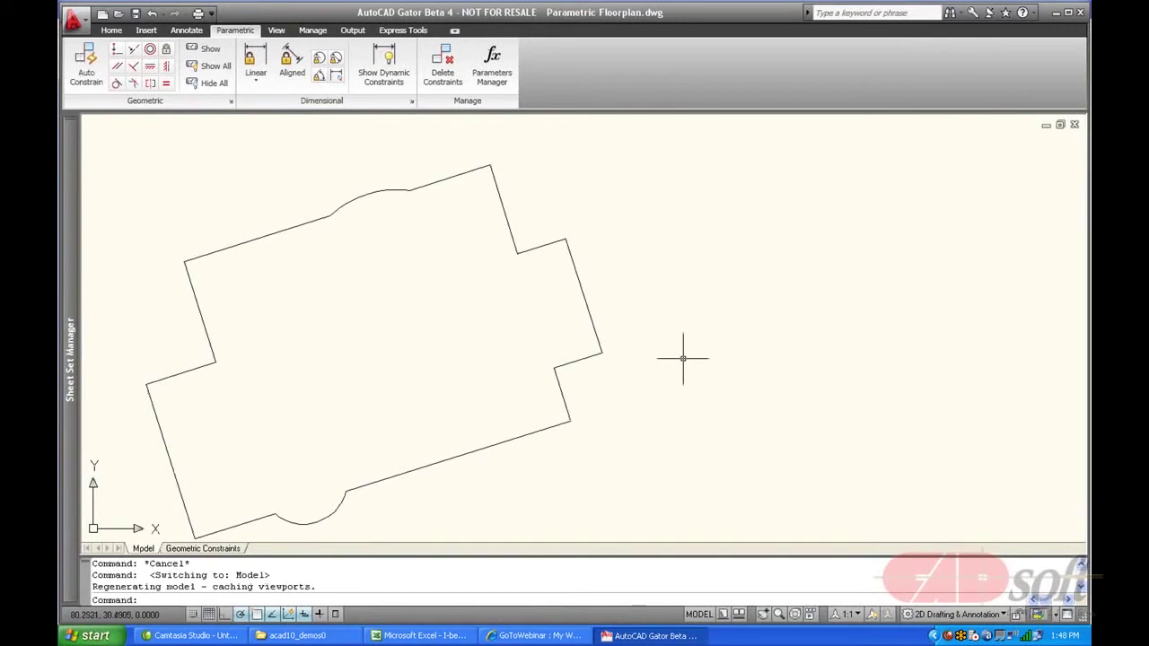
pyautogui.moveTo(674, 356); pyautogui.dragTo(850, 342, button='middle')
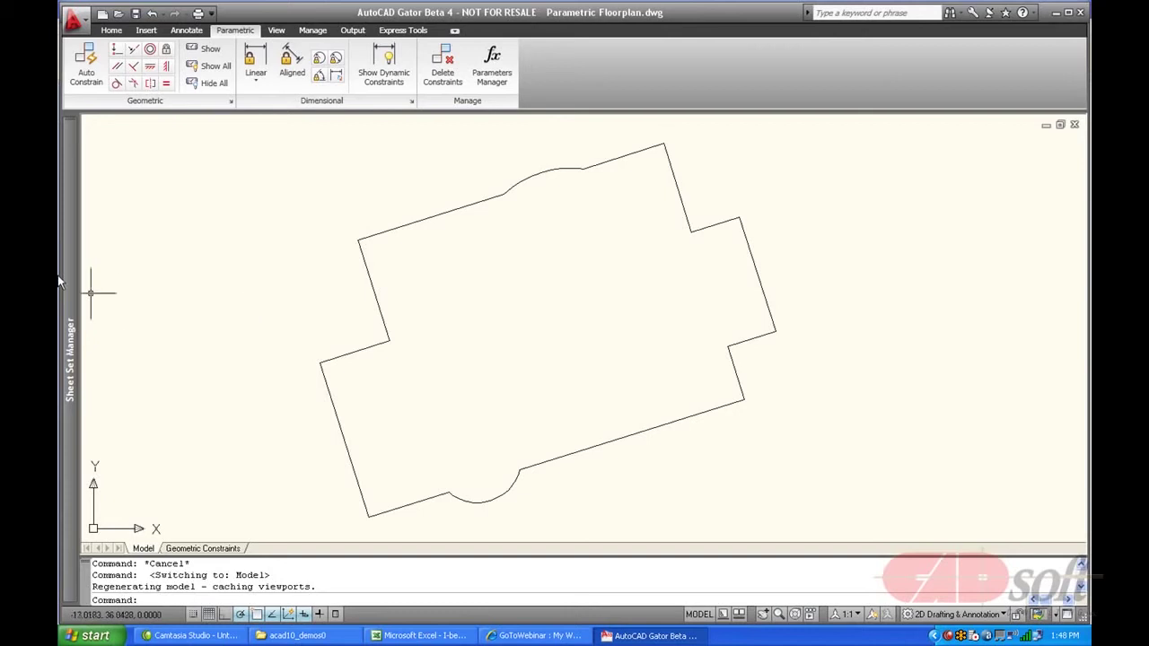
pyautogui.moveTo(75, 286)
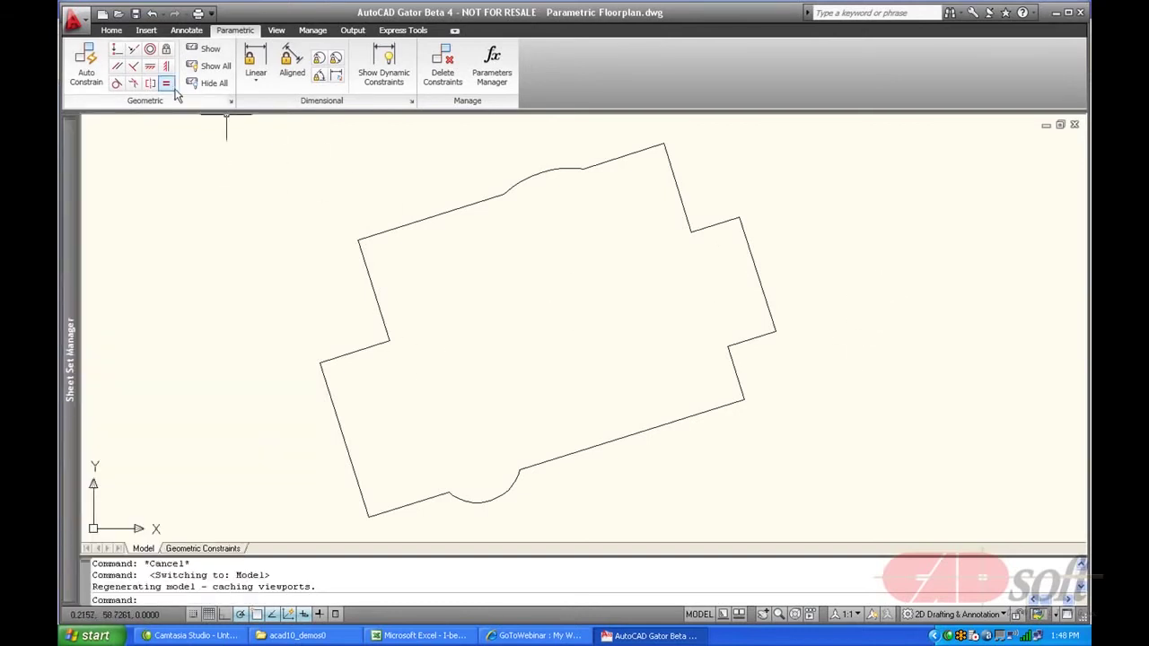
# Draw a closed, irregular four-sided polyline in the empty area right of the floor plan outline
pyautogui.click(112, 30)
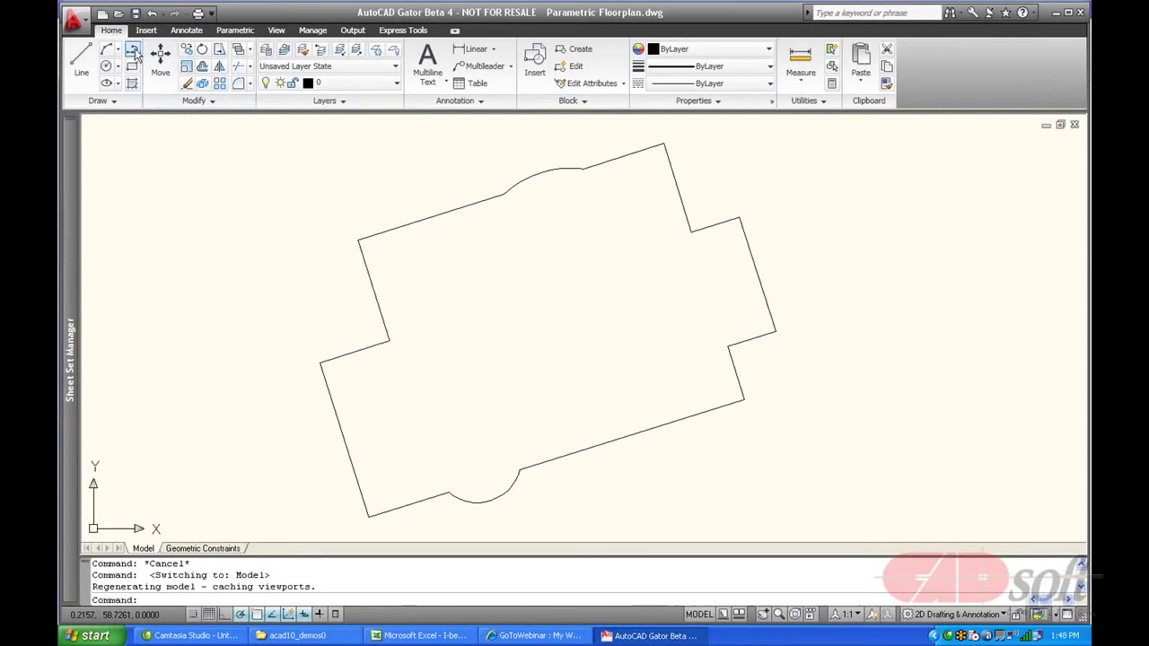
pyautogui.click(132, 49)
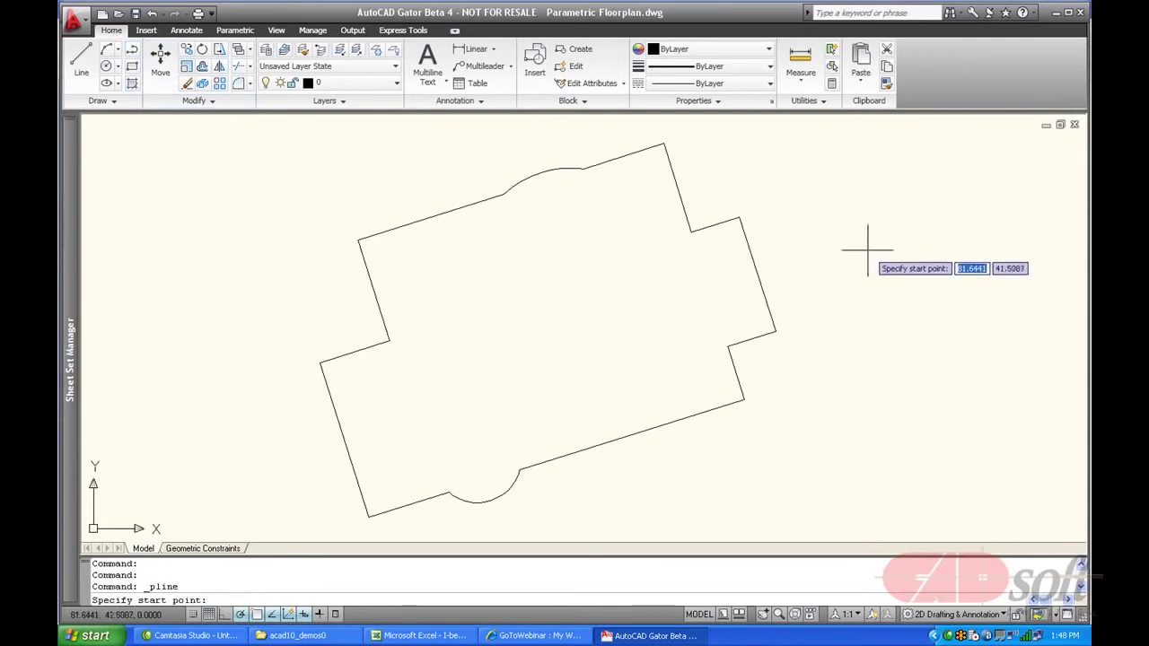
pyautogui.click(885, 217)
pyautogui.click(970, 260)
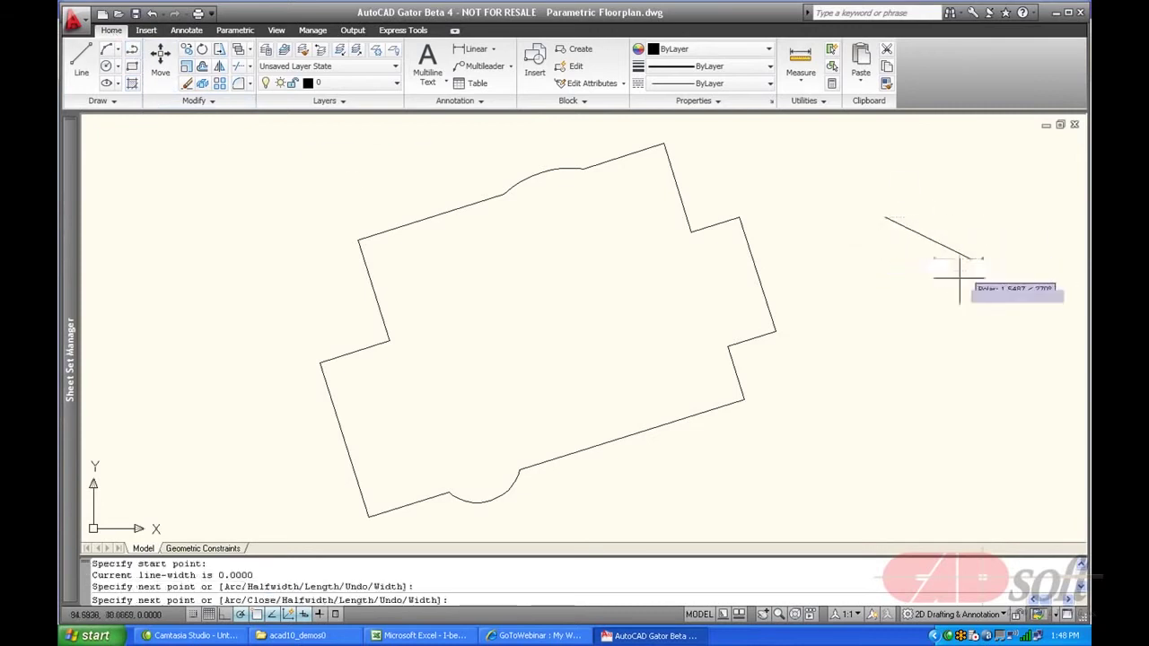
pyautogui.click(938, 396)
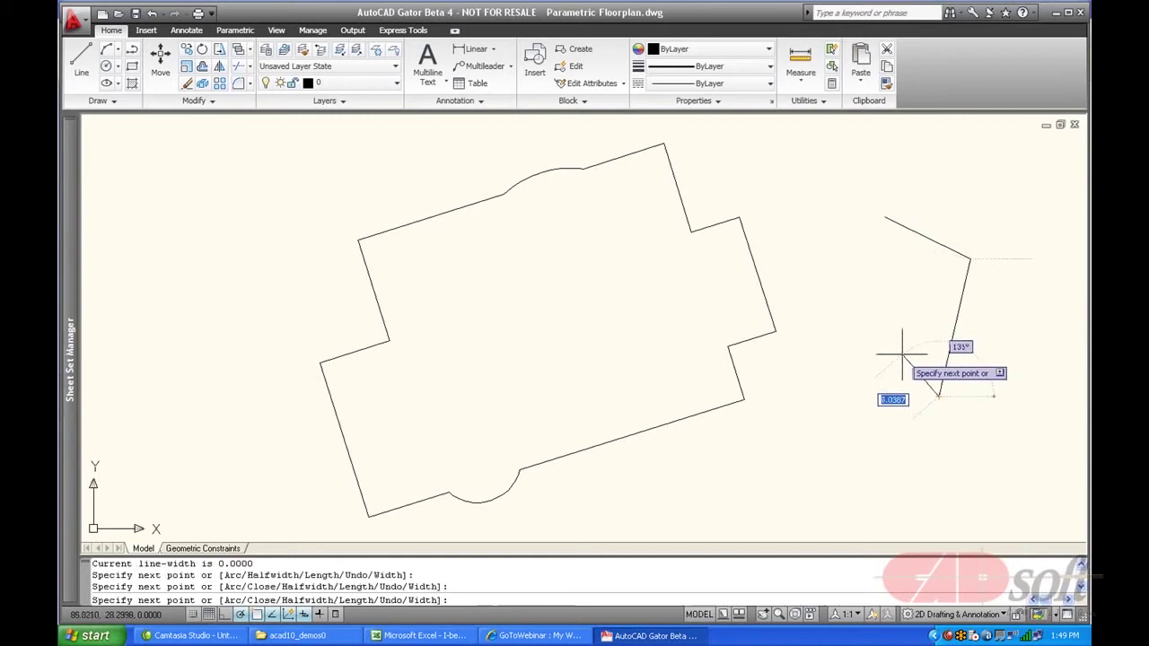
pyautogui.click(890, 319)
pyautogui.rightClick(891, 322)
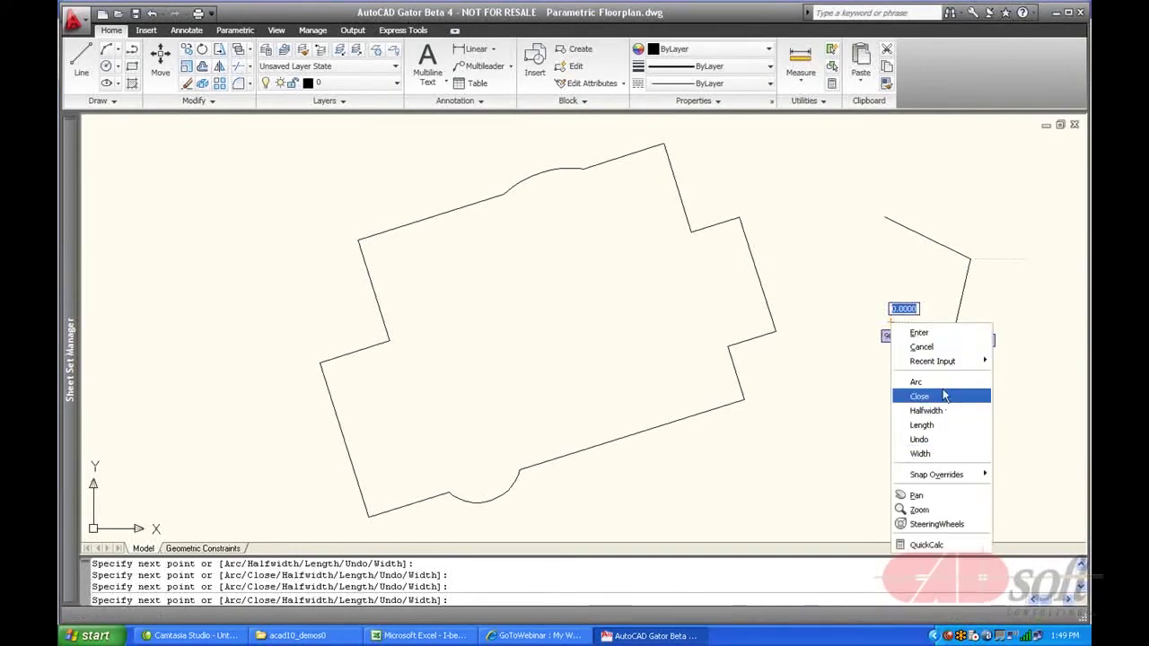
pyautogui.click(944, 396)
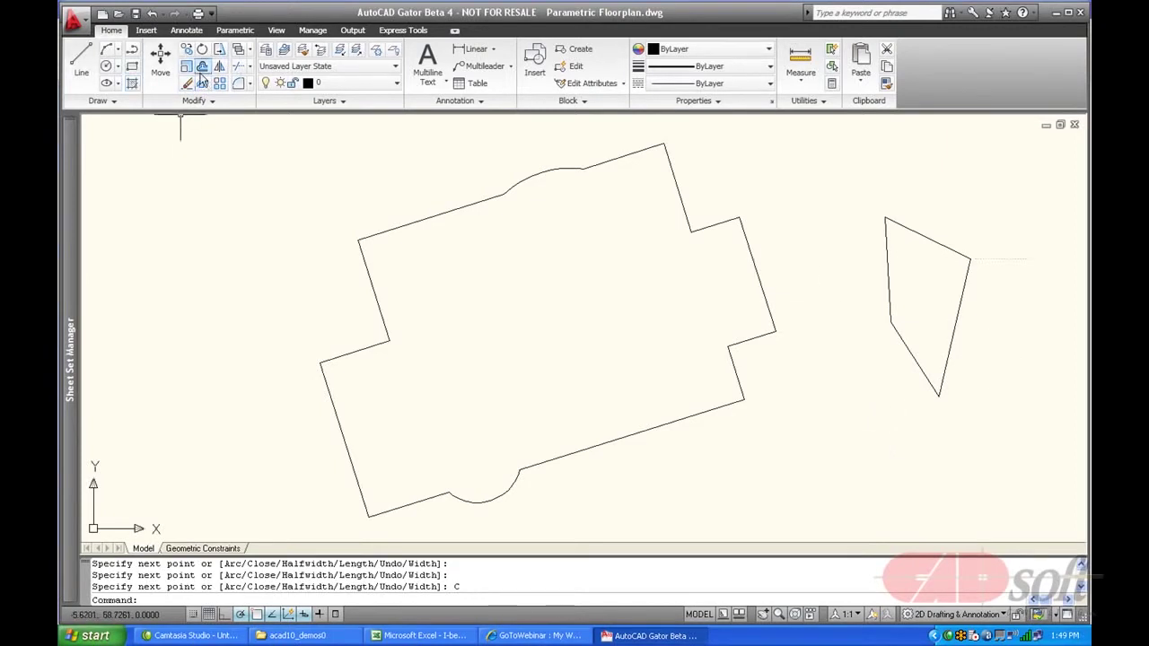
# Apply parallel constraints to both pairs of opposite sides of the four-sided polyline
pyautogui.click(235, 29)
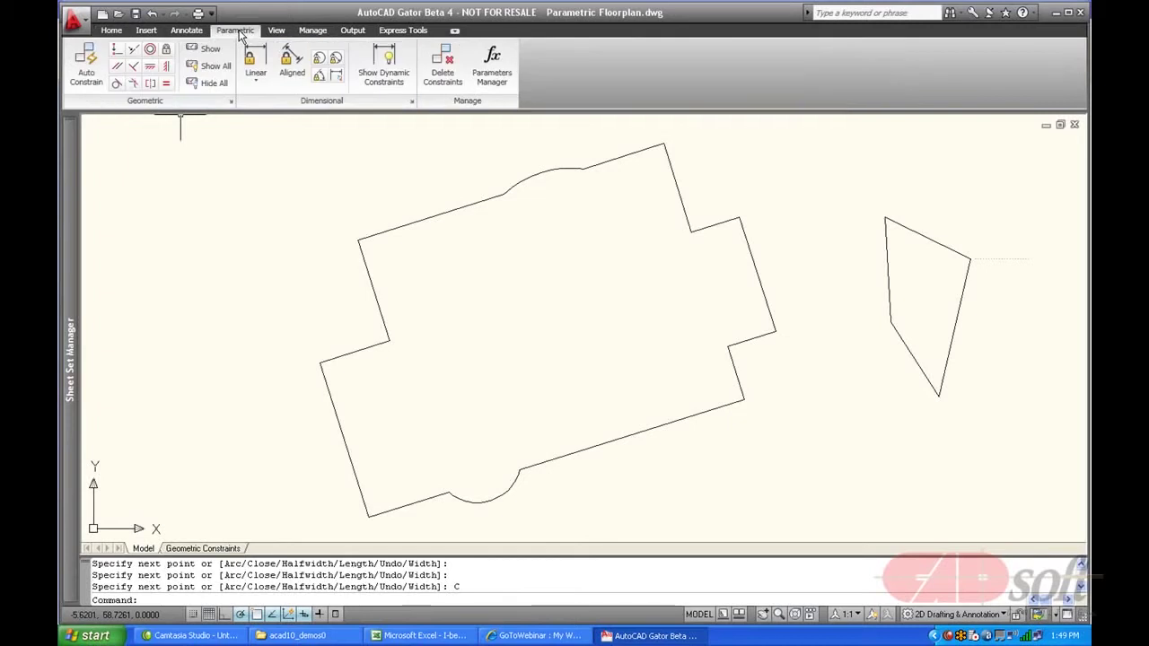
pyautogui.click(116, 66)
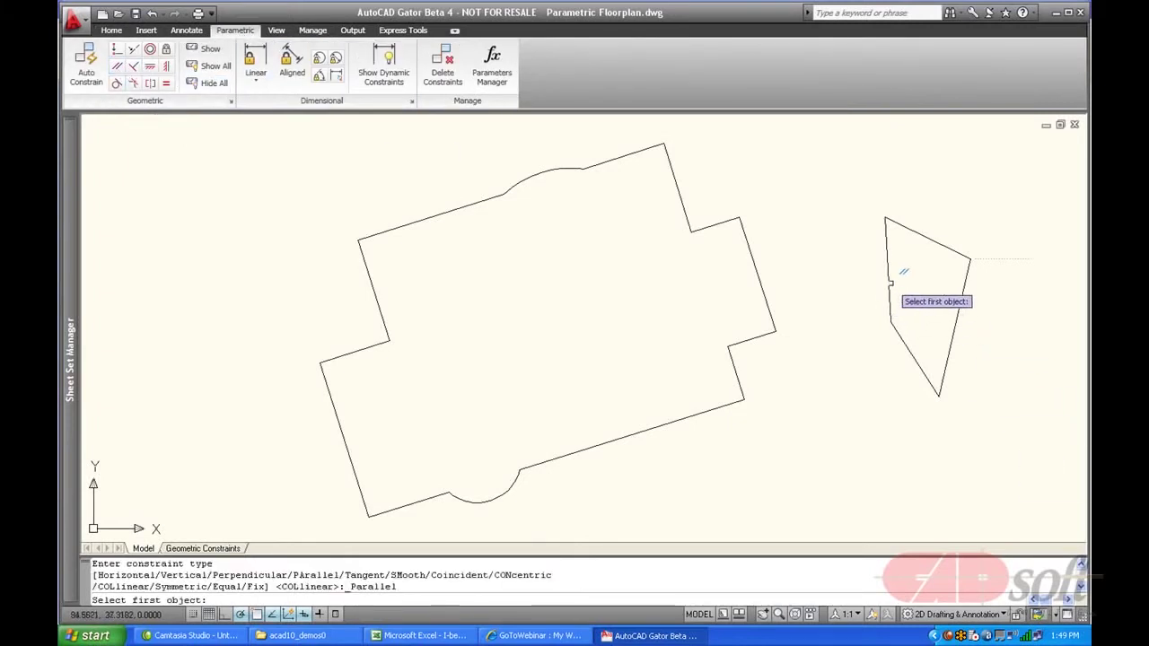
pyautogui.click(888, 299)
pyautogui.click(961, 299)
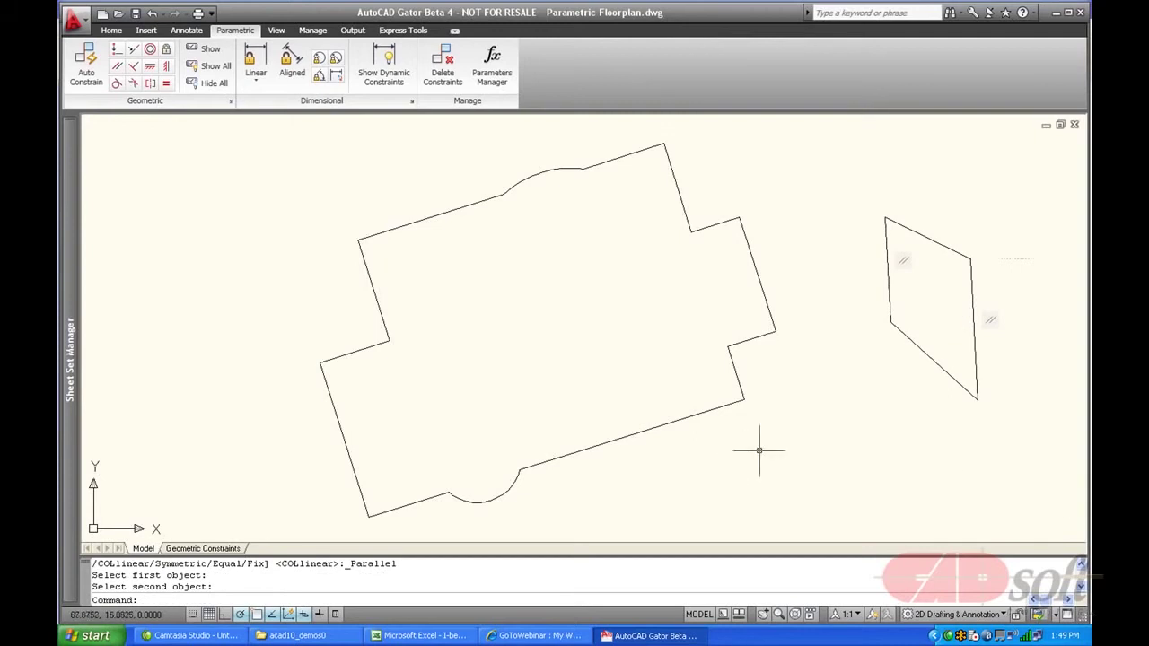
pyautogui.press('Return')
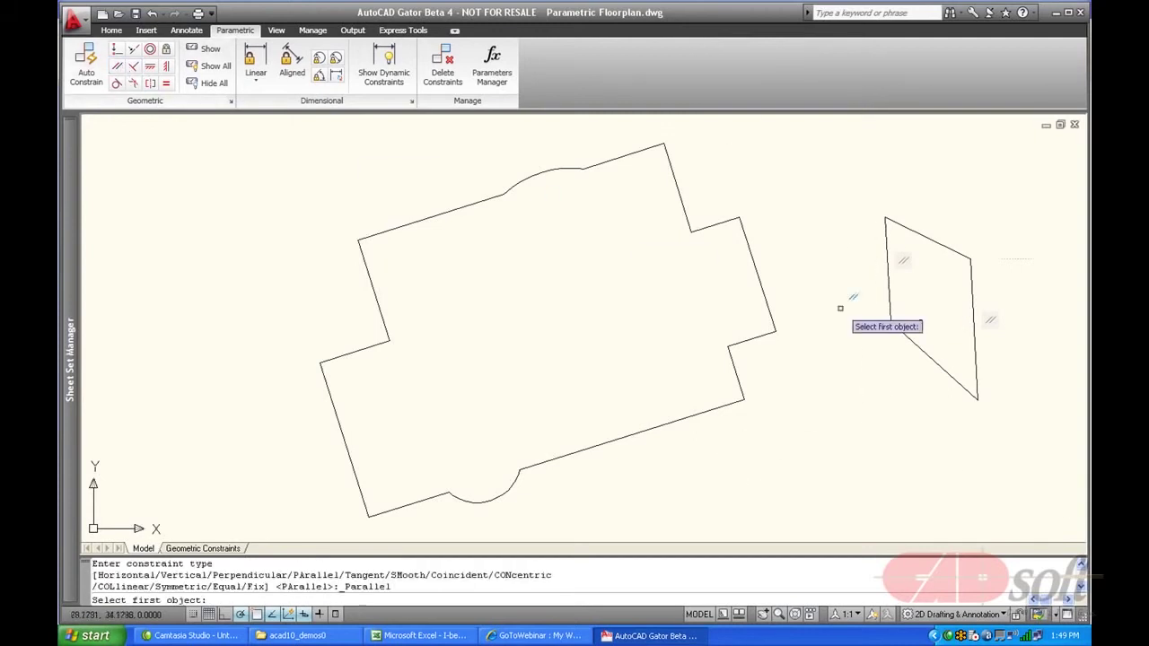
pyautogui.click(927, 356)
pyautogui.click(941, 244)
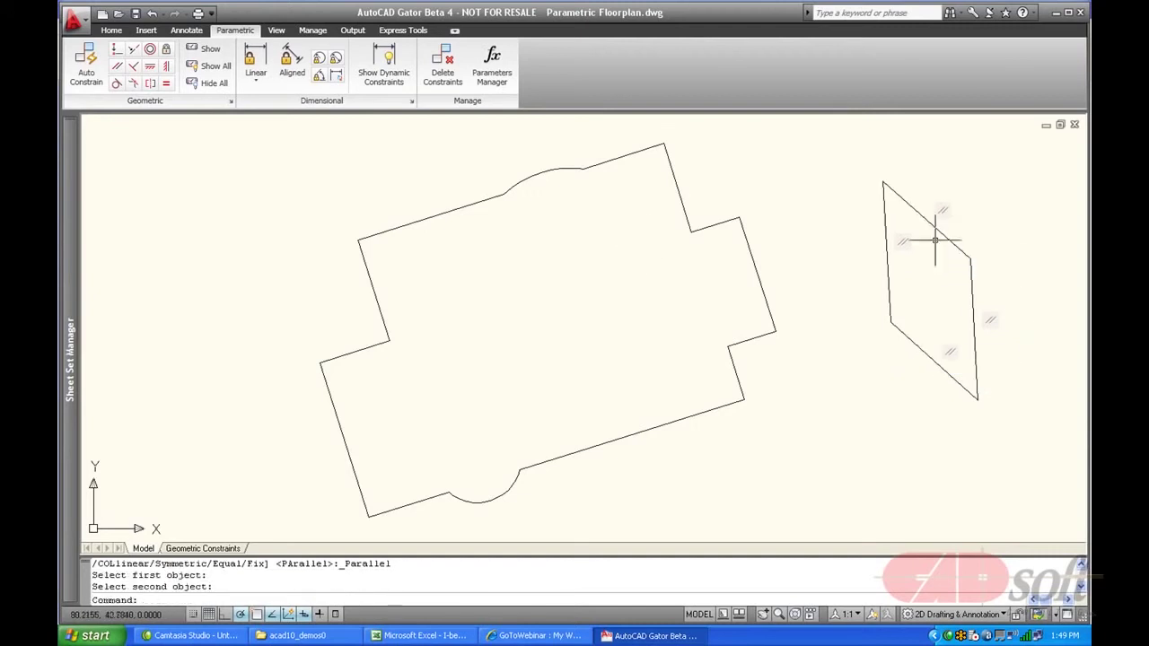
# Apply a perpendicular constraint between the polyline's left and bottom sides
pyautogui.click(133, 68)
pyautogui.click(888, 294)
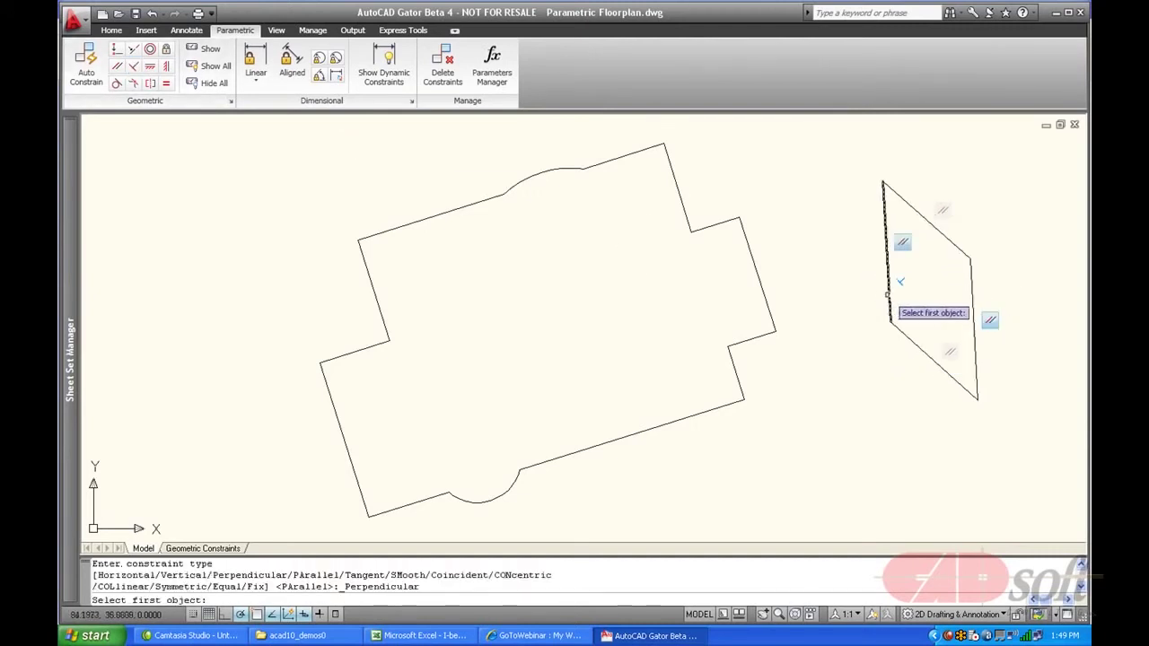
pyautogui.click(907, 334)
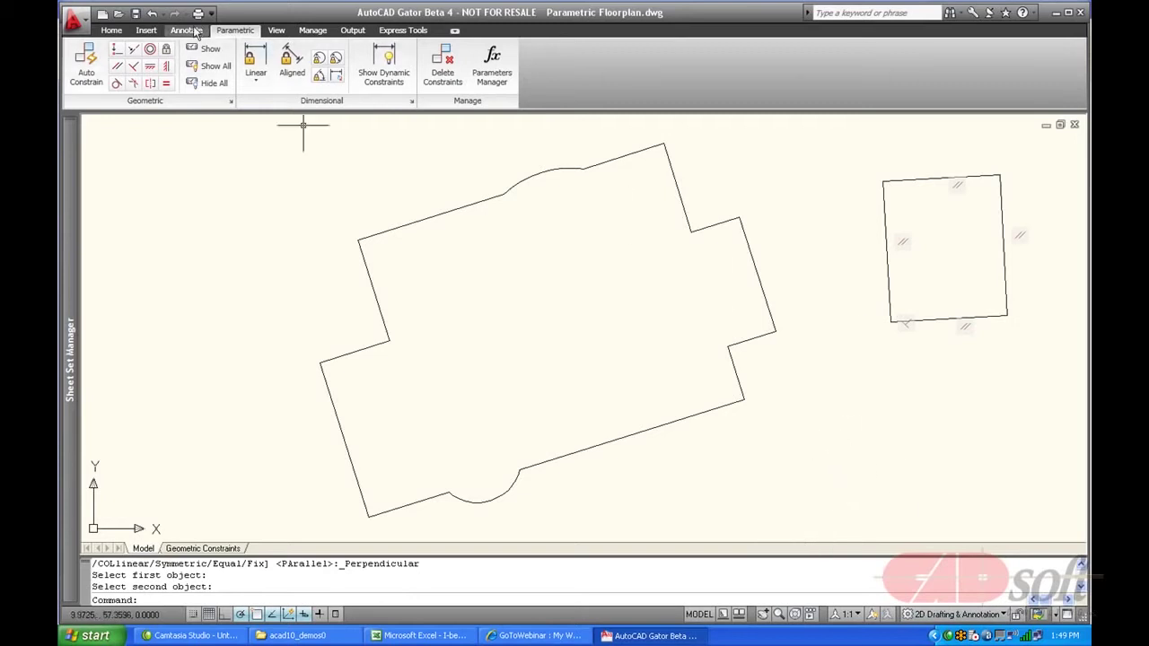
# Apply a collinear constraint from the floor plan's short lower-right edge to the bottom side of the four-sided polyline
pyautogui.click(133, 51)
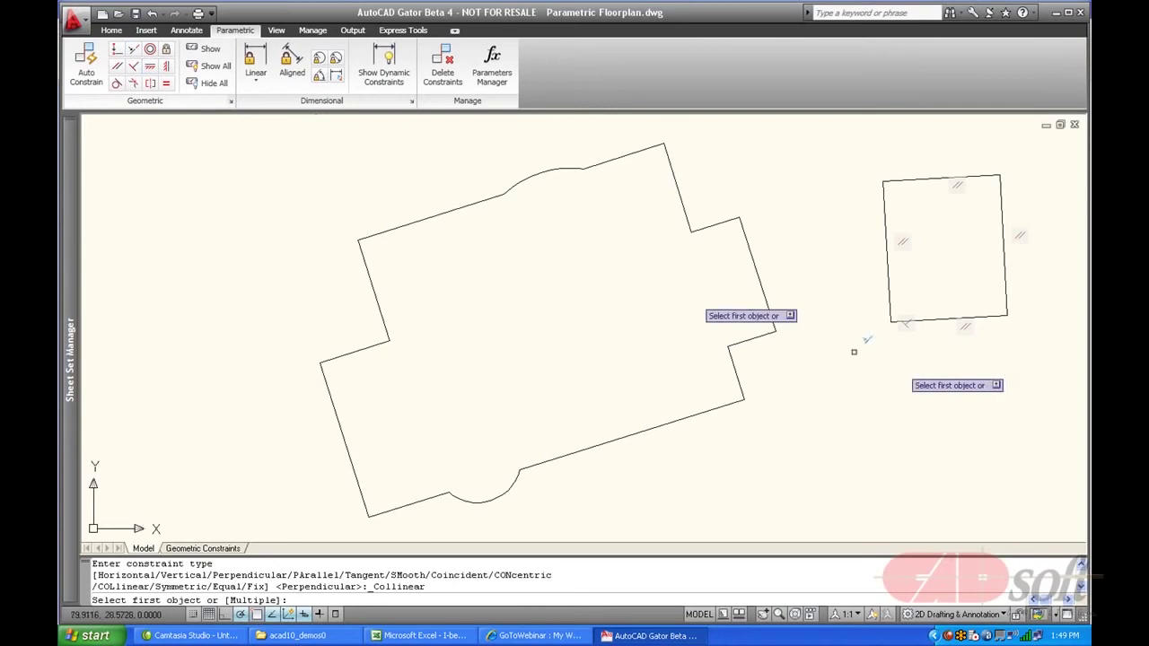
pyautogui.click(747, 339)
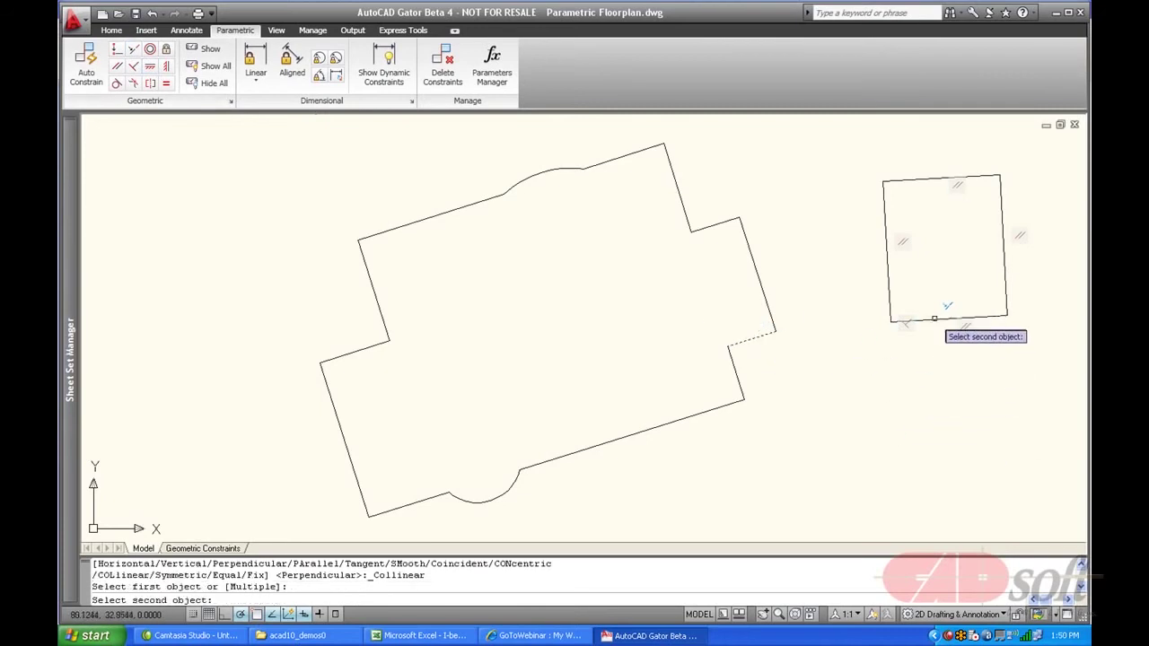
pyautogui.click(932, 319)
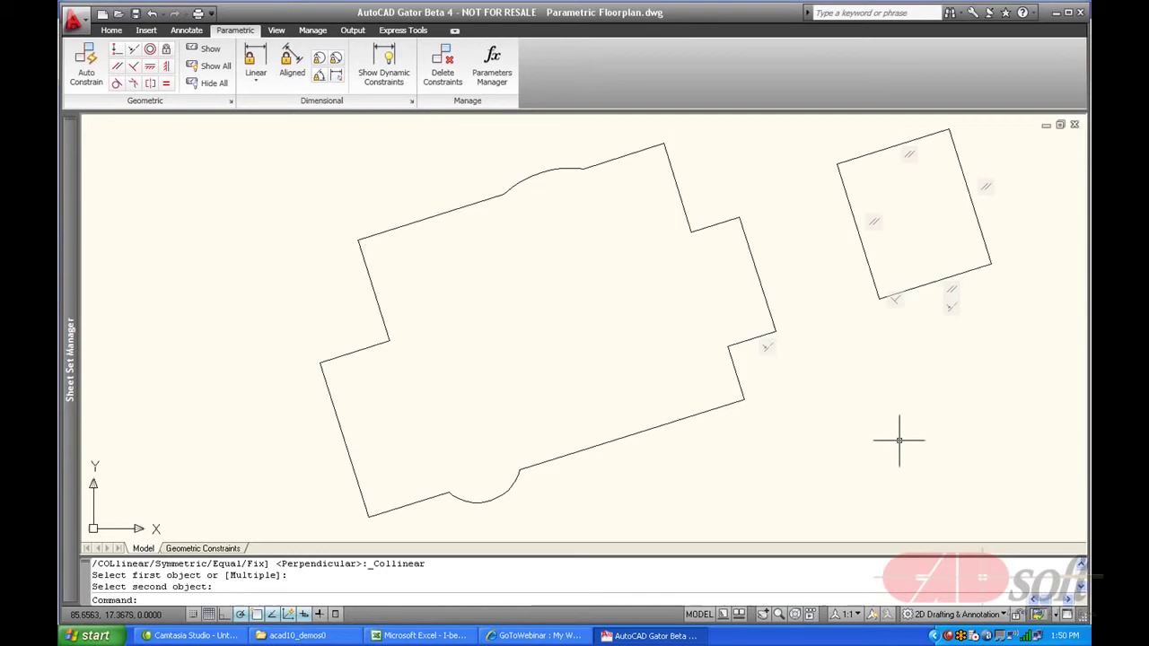
# Stretch the constrained polyline's upper-left corner downward to shorten its left side to about 15 units, and clear the selection
pyautogui.click(855, 218)
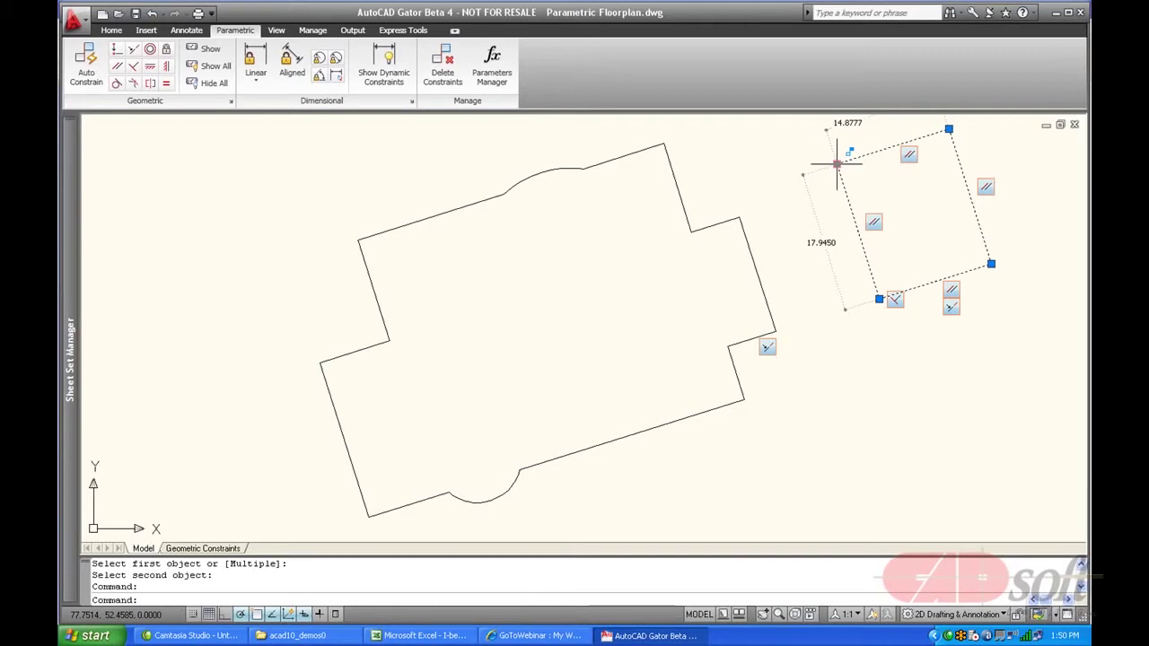
pyautogui.click(837, 164)
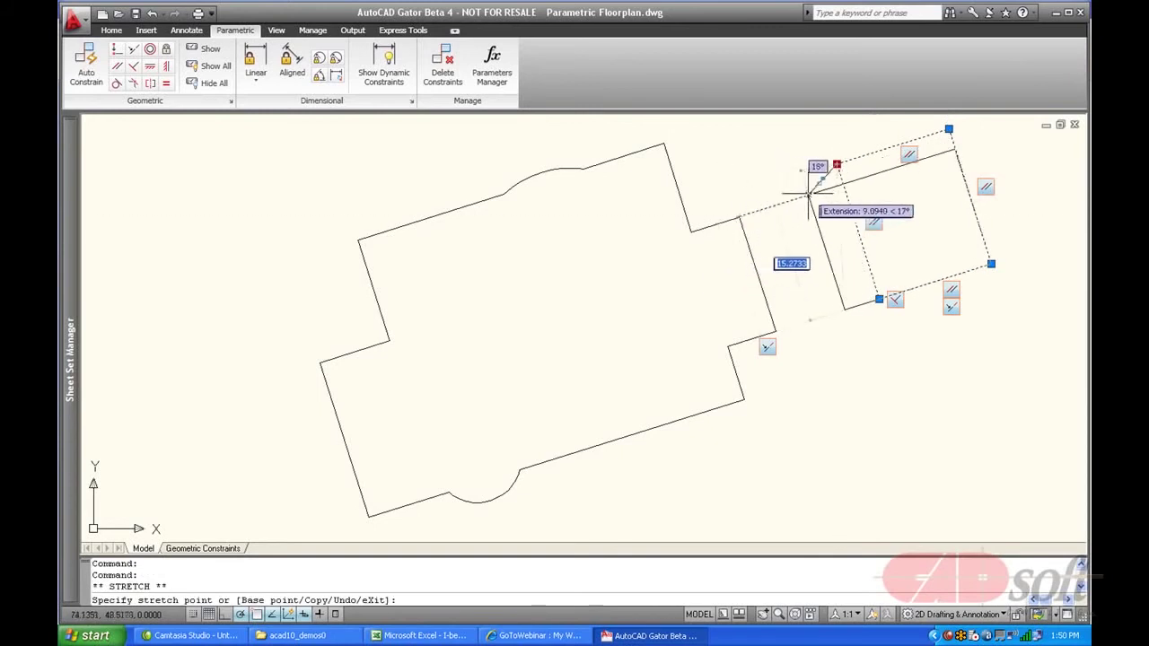
pyautogui.click(843, 185)
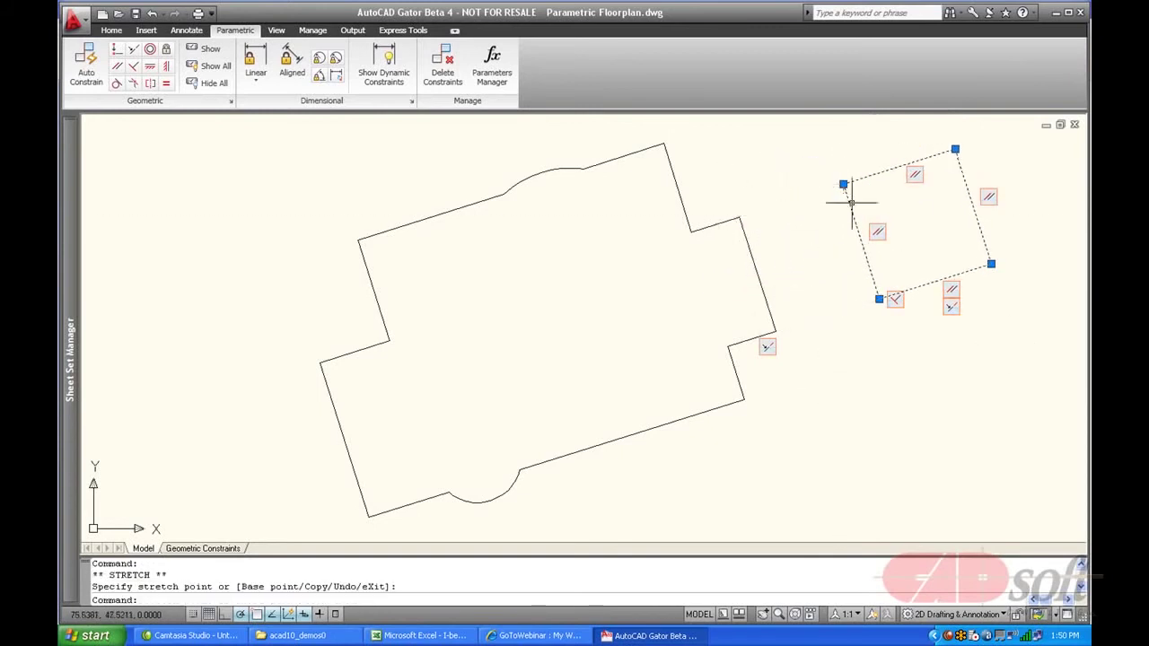
pyautogui.moveTo(844, 264); pyautogui.dragTo(777, 266, button='middle')
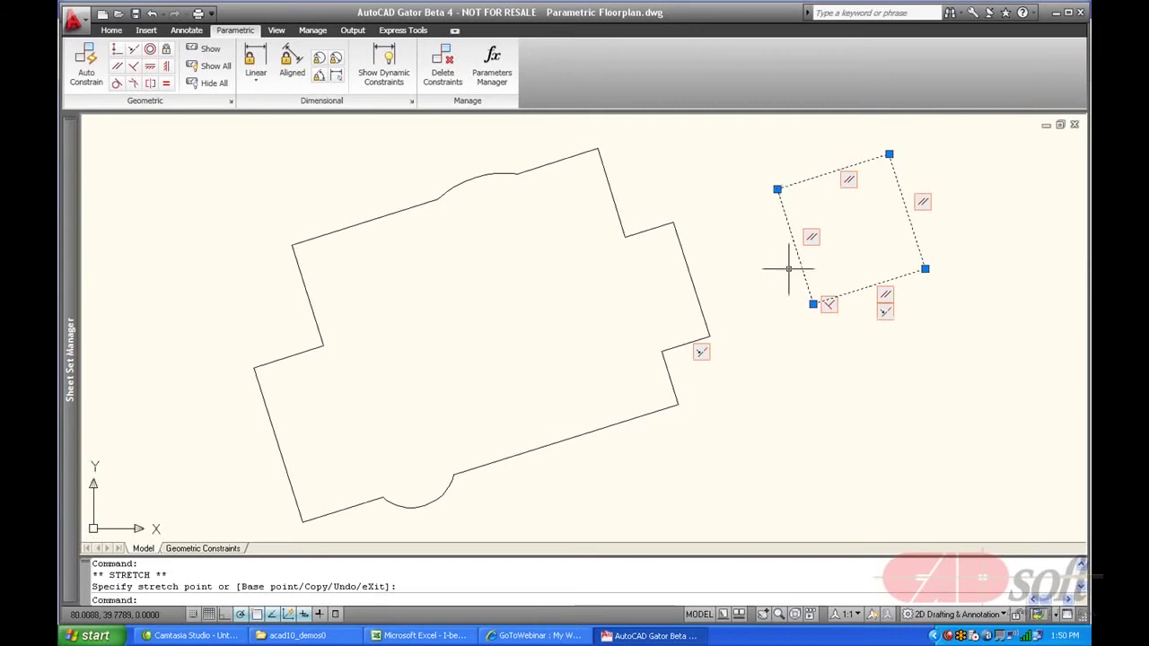
pyautogui.press('Escape')
pyautogui.press('Escape')
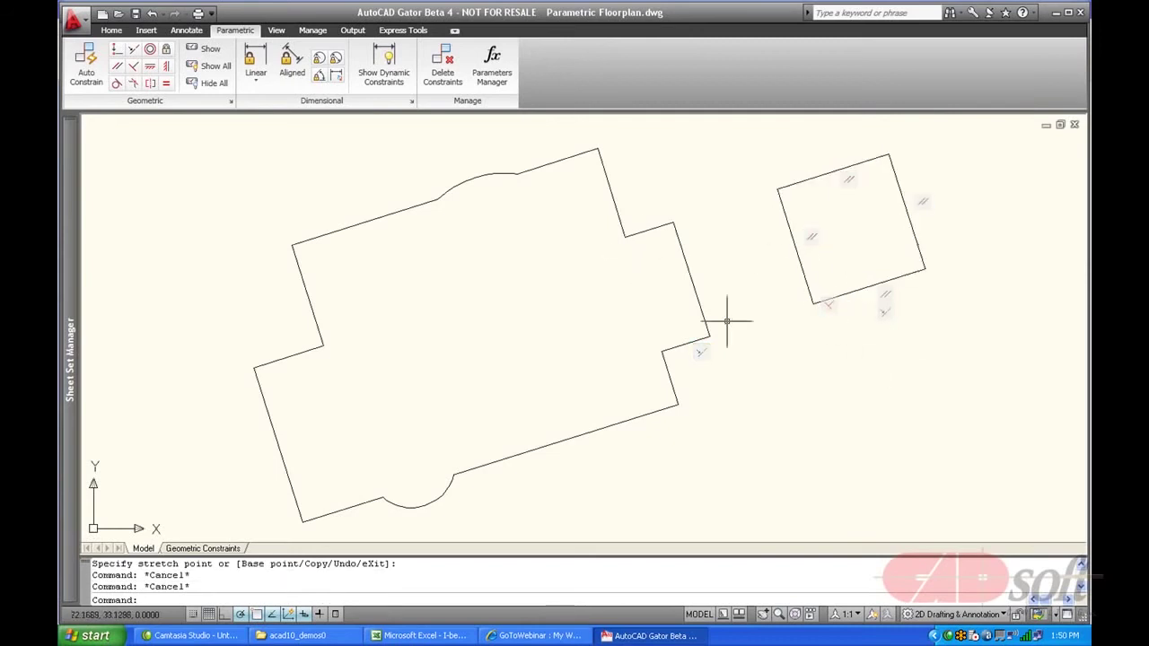
# Turn off the Vertical, Horizontal and Tangent constraint types in the AutoConstrain settings
pyautogui.click(90, 72)
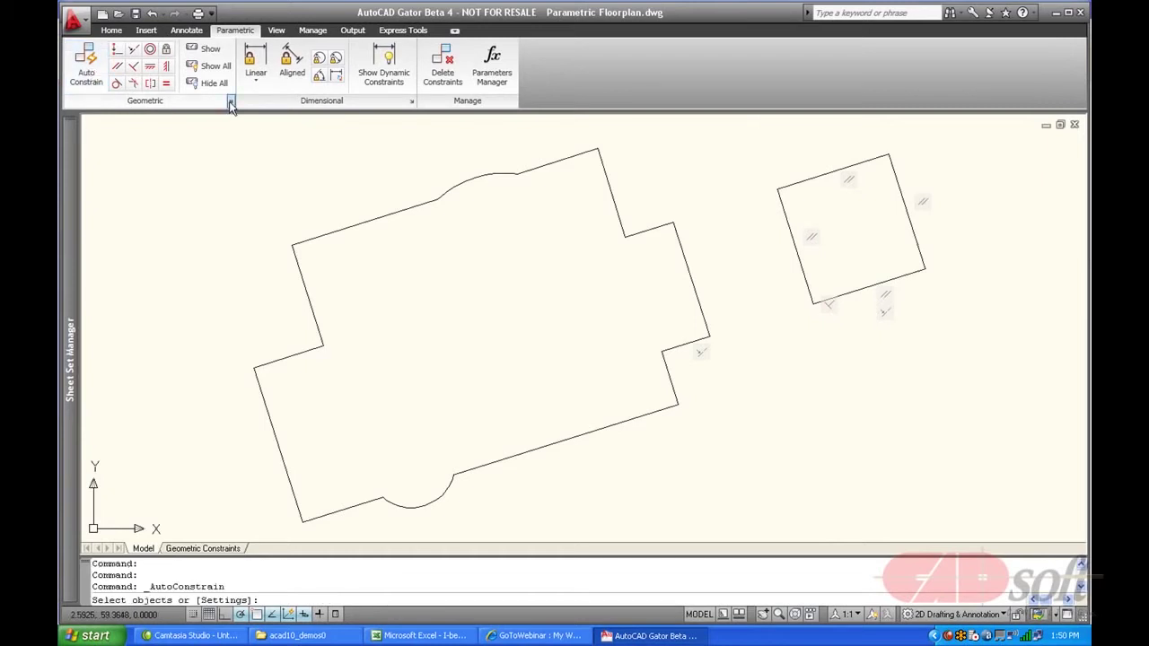
pyautogui.click(231, 104)
pyautogui.click(545, 155)
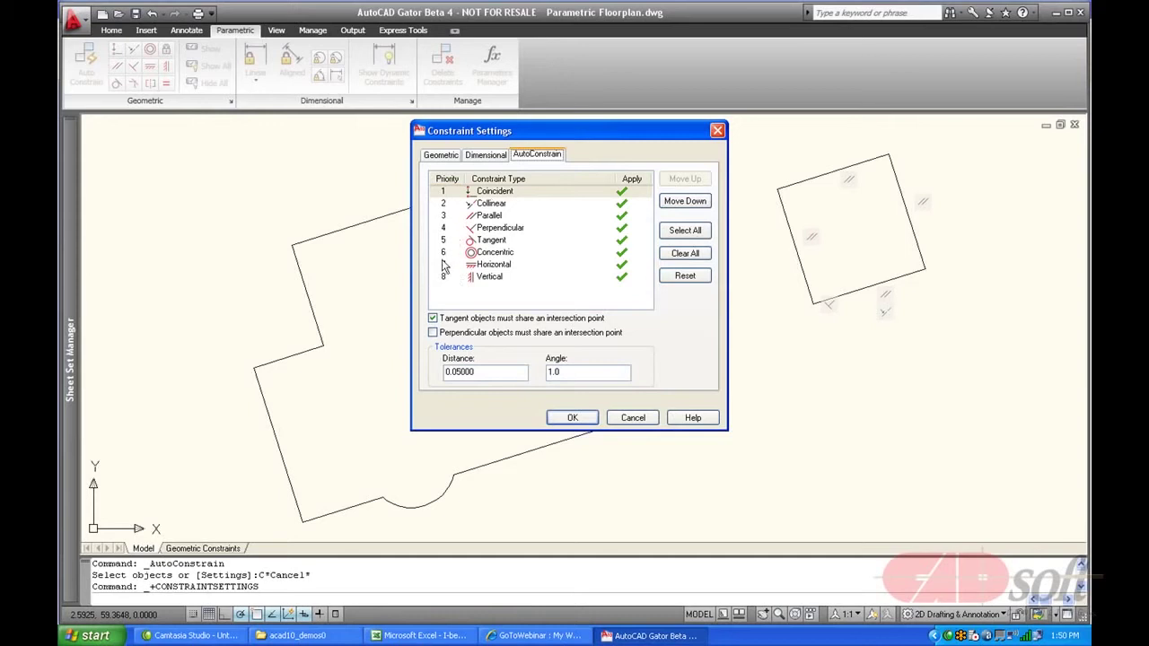
pyautogui.click(619, 278)
pyautogui.click(628, 263)
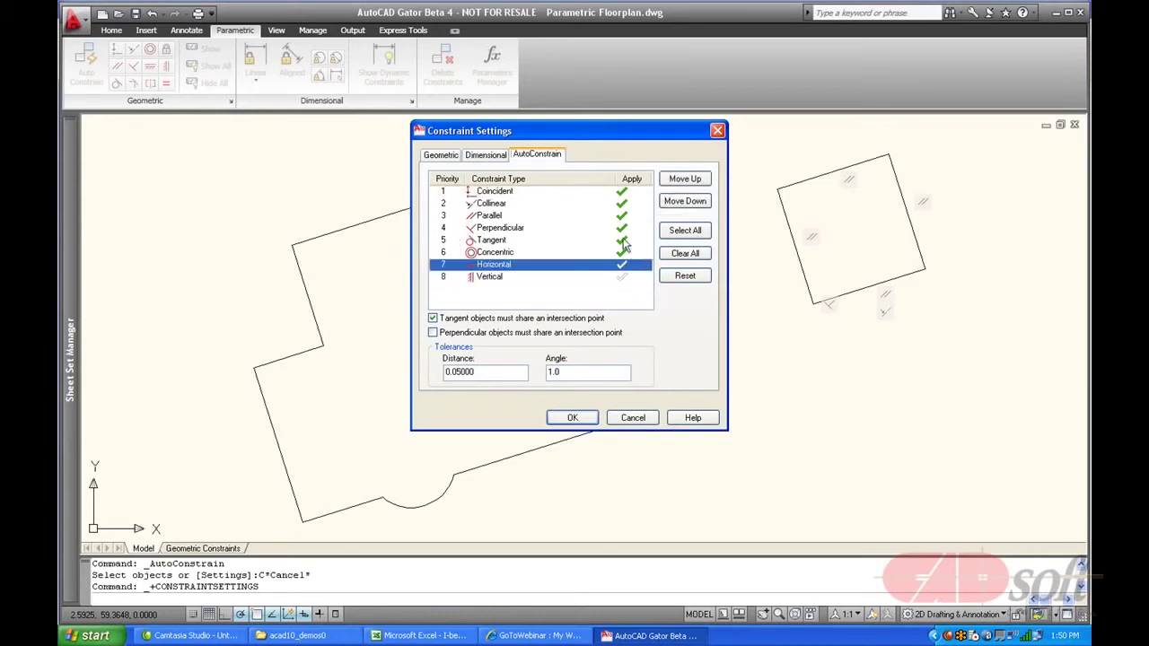
pyautogui.click(624, 241)
# Raise the Horizontal constraint type to priority 2 in the AutoConstrain order
pyautogui.click(518, 266)
pyautogui.click(687, 179)
pyautogui.click(687, 179)
pyautogui.click(687, 178)
pyautogui.click(687, 178)
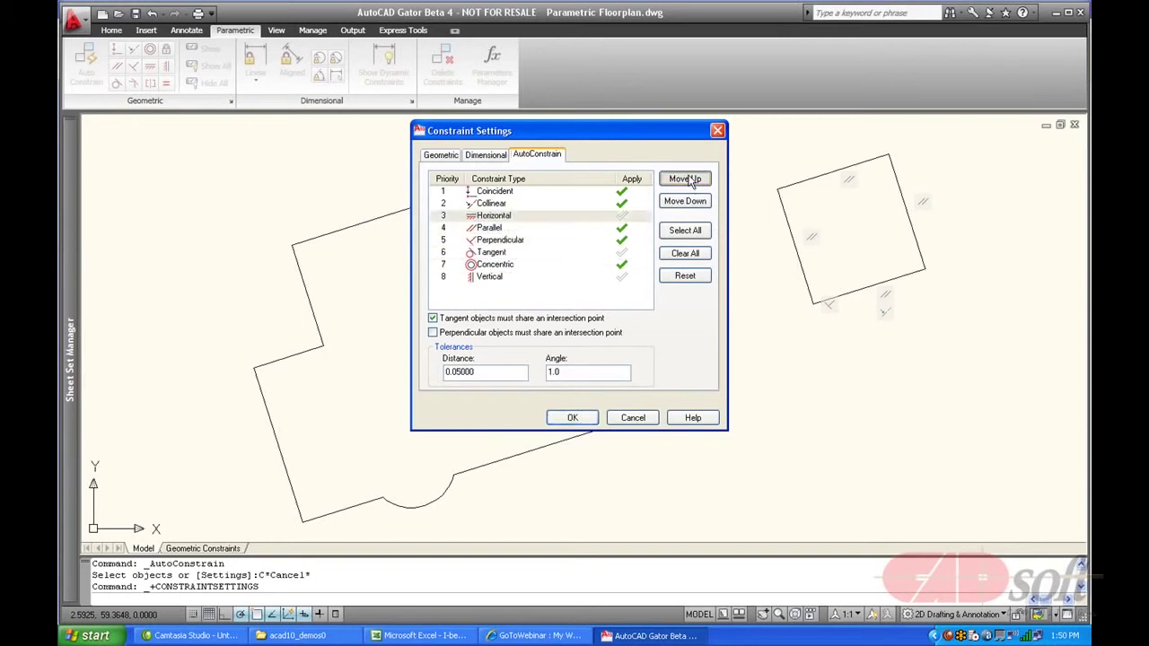
pyautogui.click(687, 178)
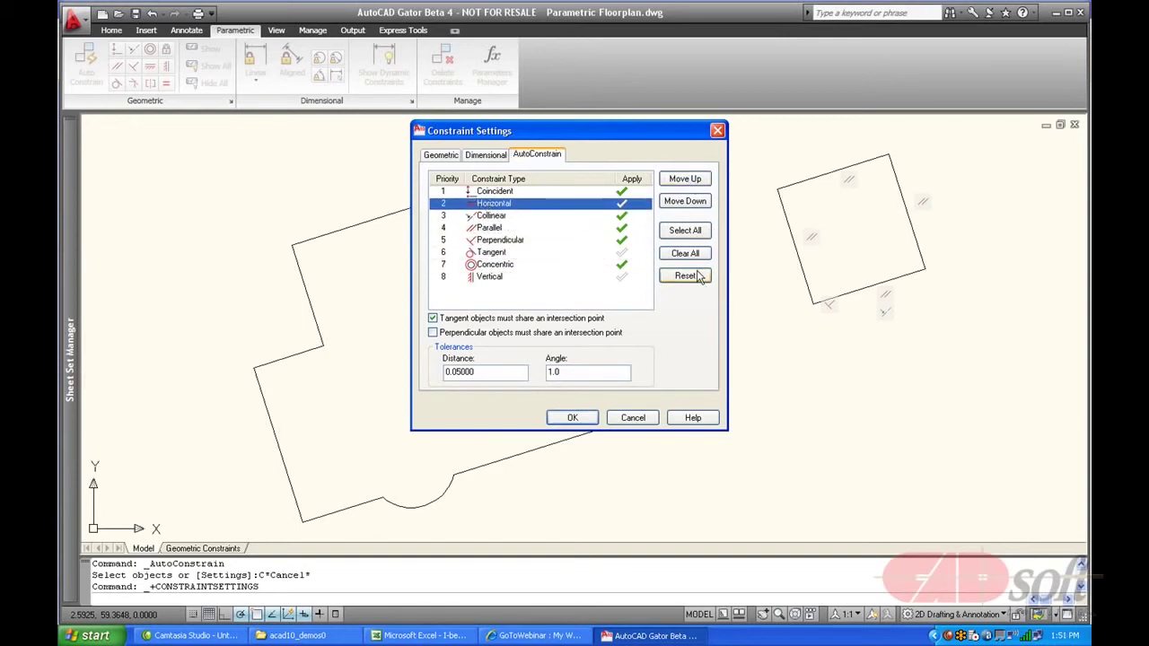
# Reset the AutoConstrain priorities and applied constraint types to their defaults and accept the settings
pyautogui.click(701, 278)
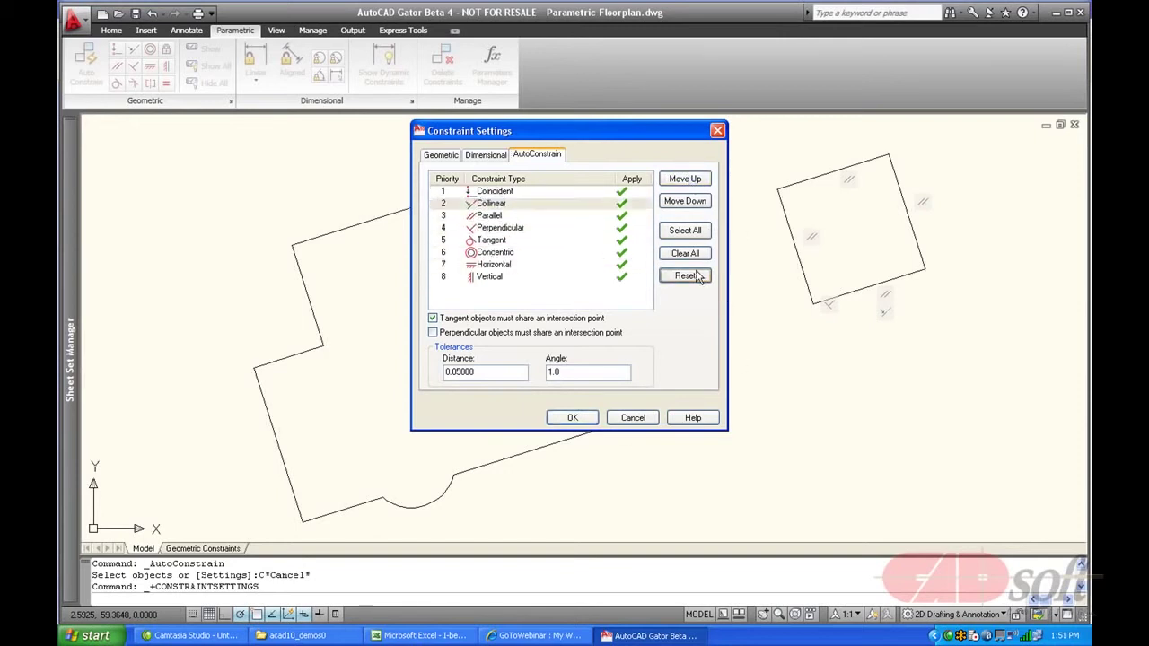
pyautogui.click(573, 418)
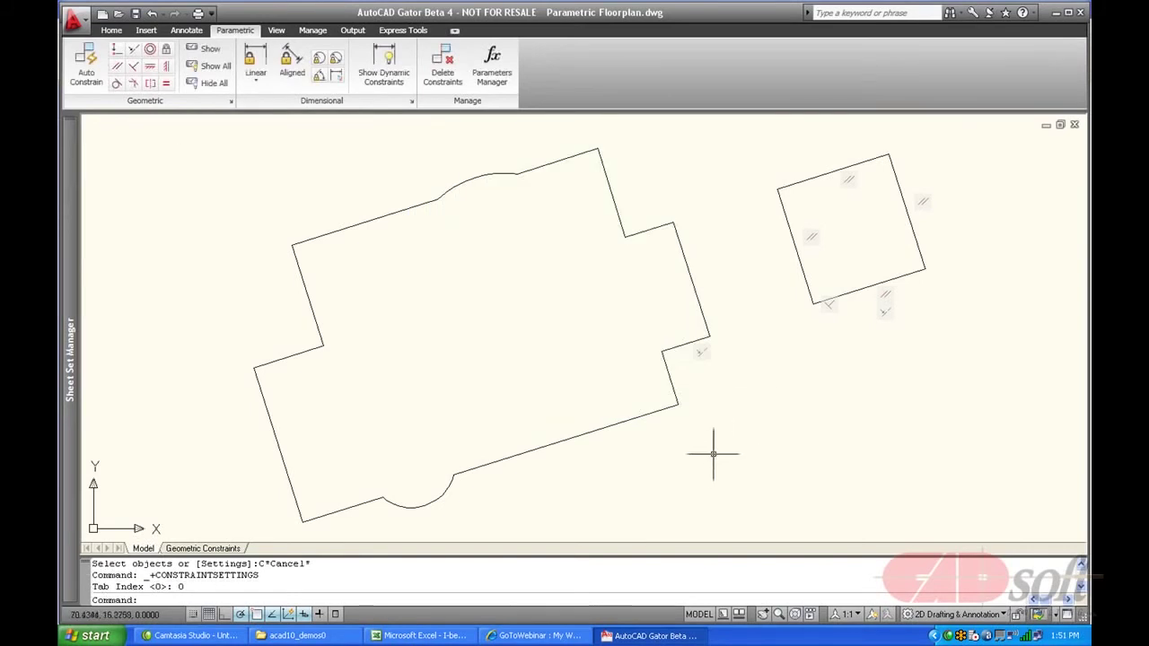
# Auto-constrain the entire floor plan outline, leaving the separate four-sided polyline out of the selection
pyautogui.click(86, 64)
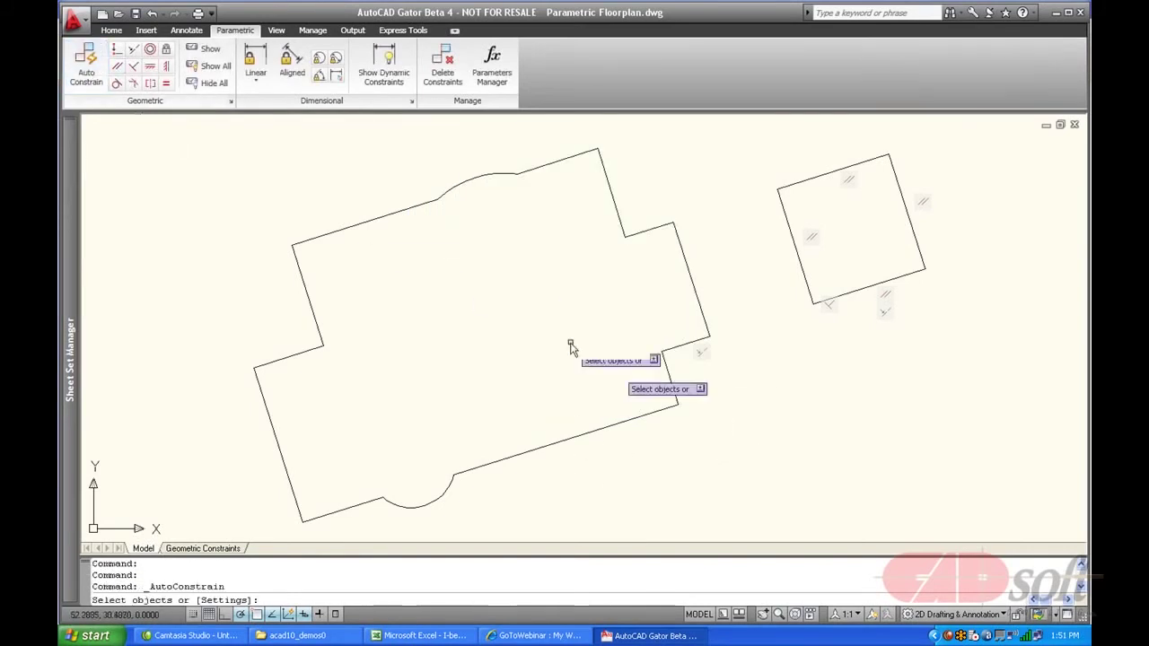
pyautogui.click(717, 512)
pyautogui.click(227, 151)
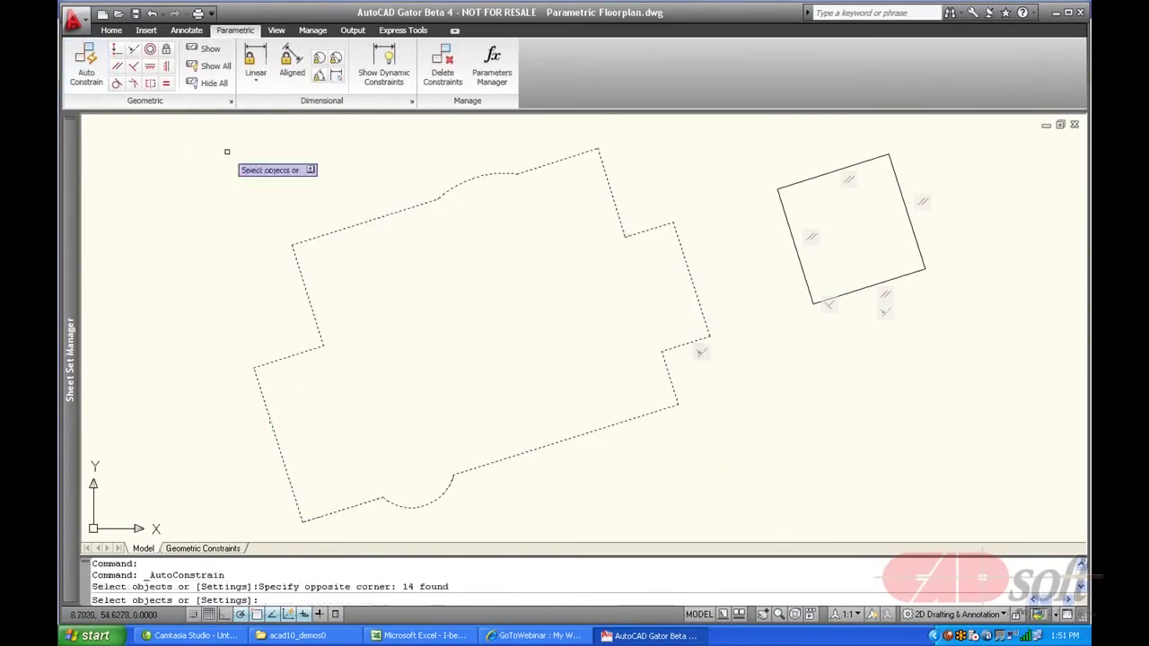
pyautogui.rightClick(698, 175)
pyautogui.click(724, 184)
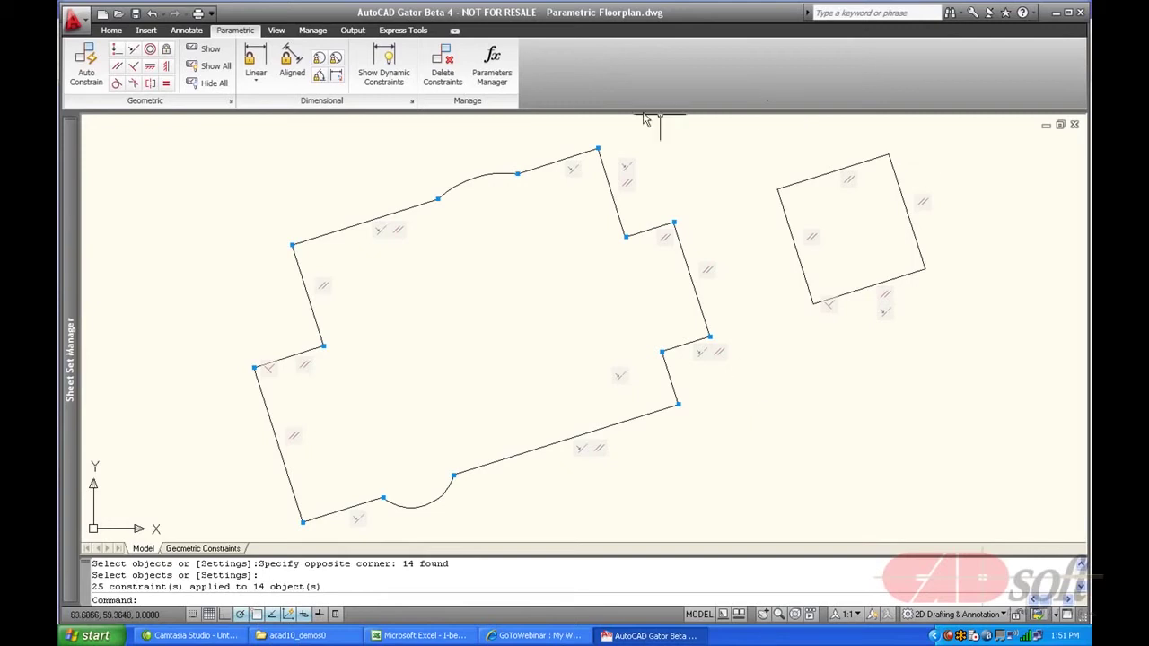
# Hide all geometric constraint bars in the drawing, redisplay them all, and hide them again
pyautogui.click(213, 84)
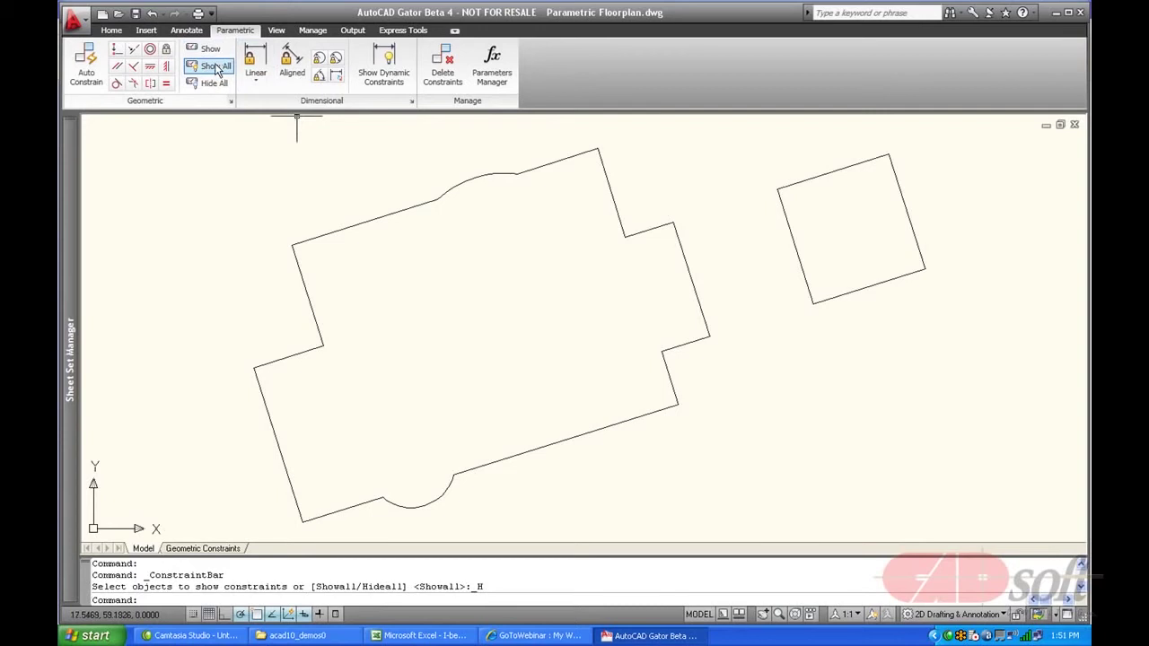
pyautogui.click(215, 69)
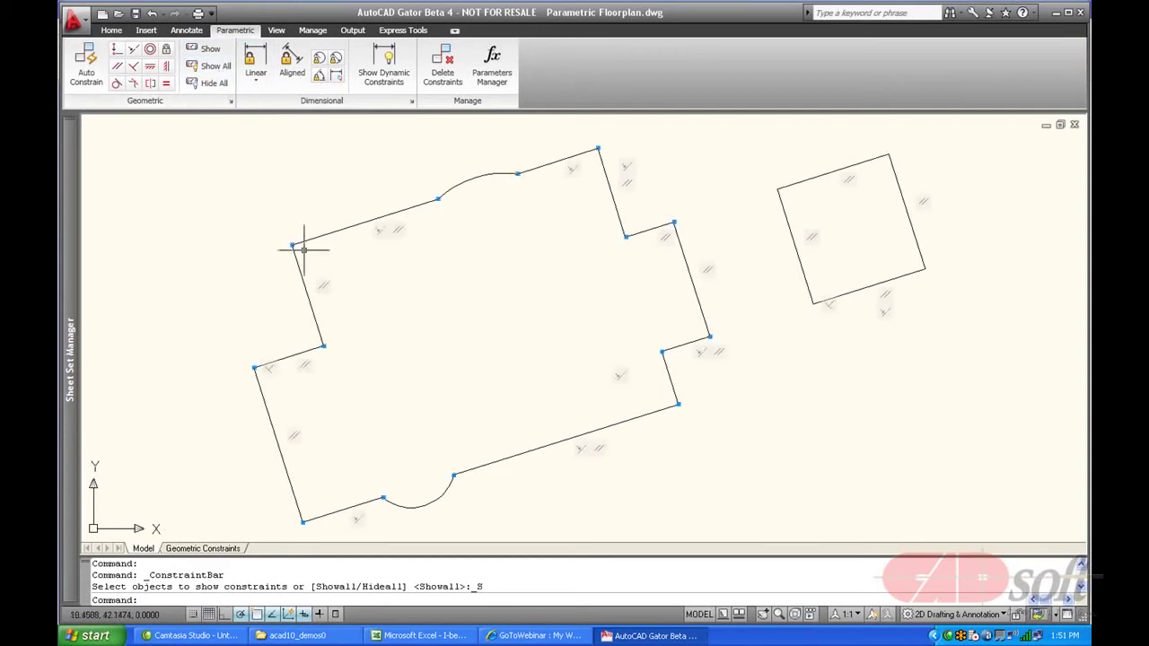
pyautogui.click(214, 87)
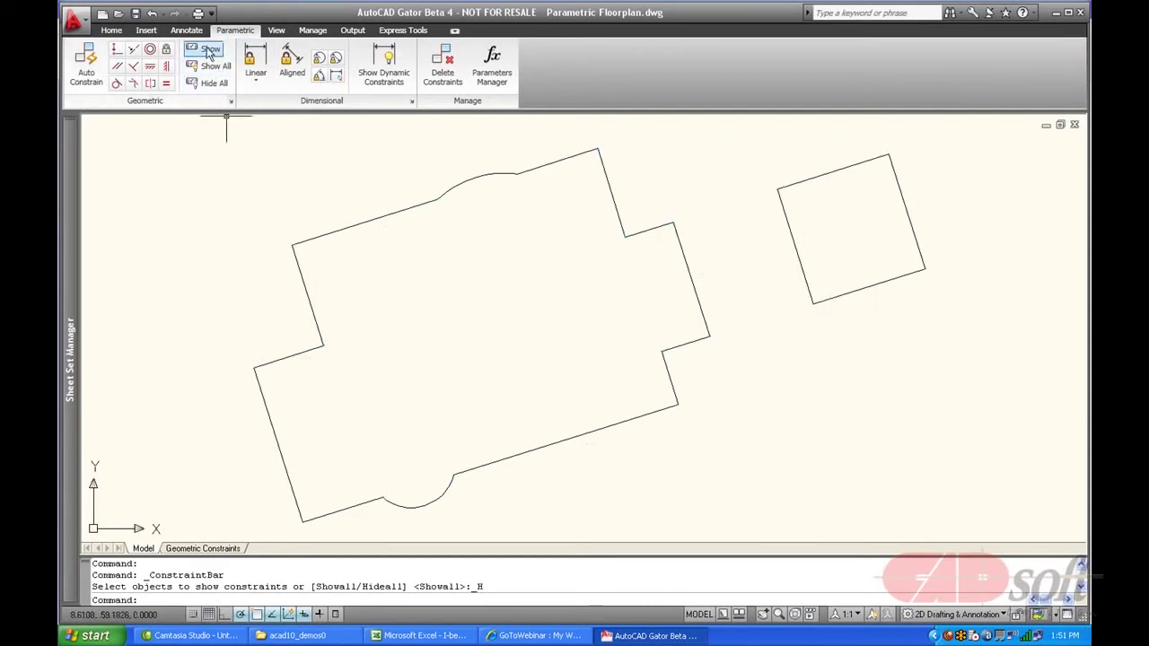
# Show the geometric constraints of only three floor plan edges: the upper-right notch's two edges and the lower-right notch's upper edge
pyautogui.click(210, 49)
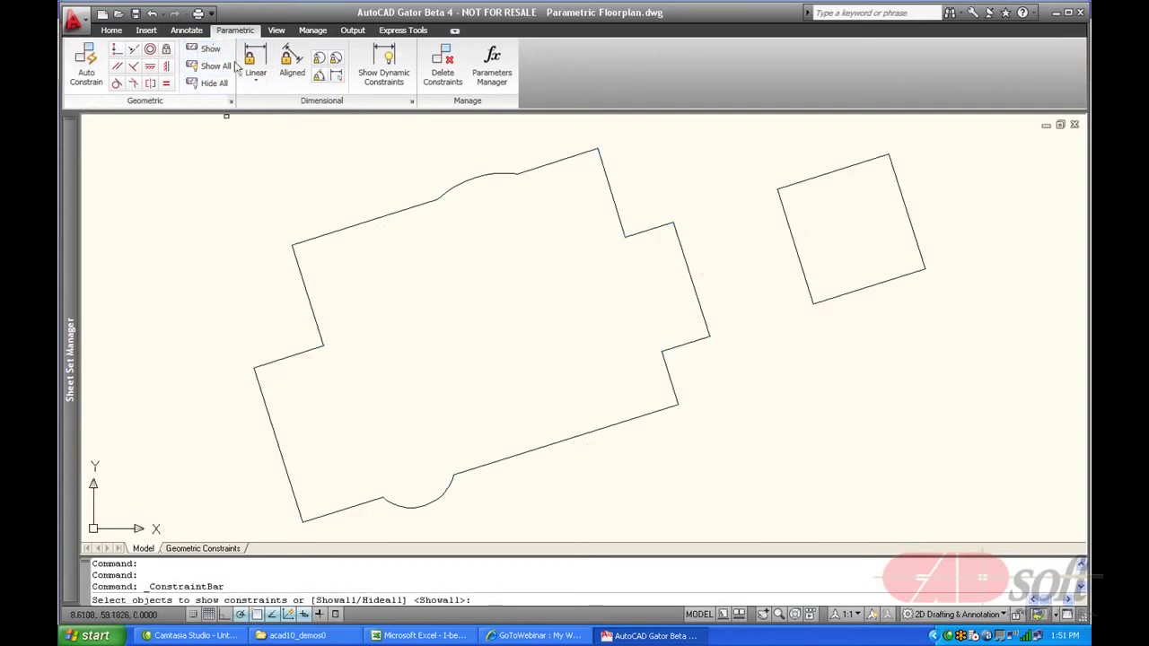
pyautogui.click(610, 185)
pyautogui.click(667, 222)
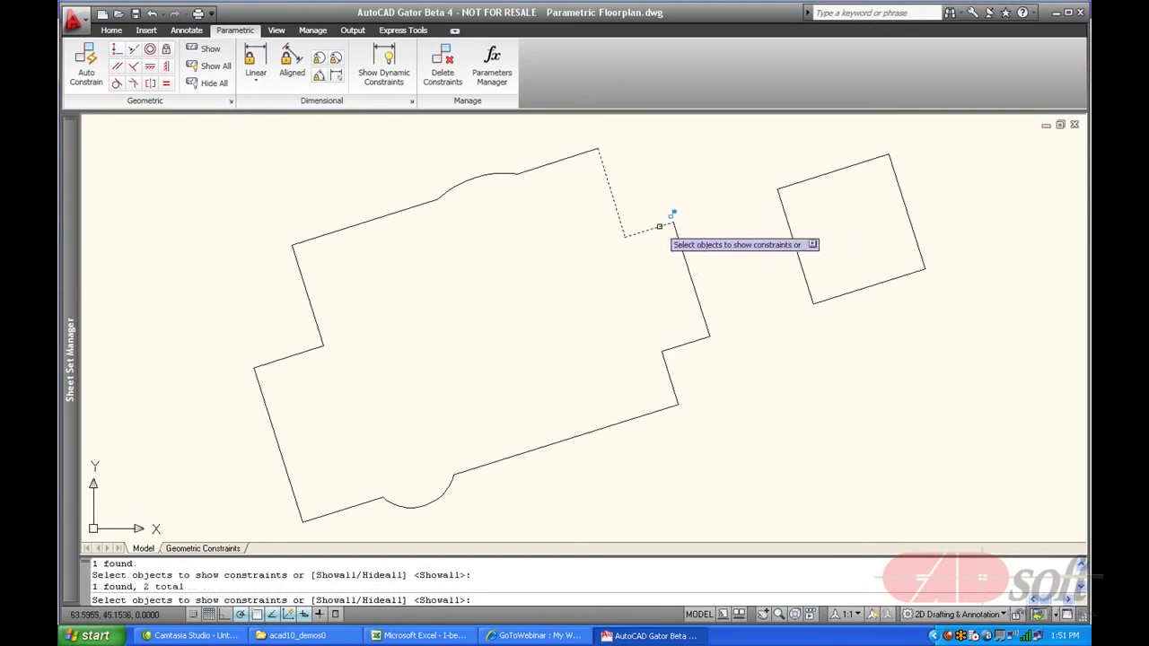
pyautogui.click(692, 346)
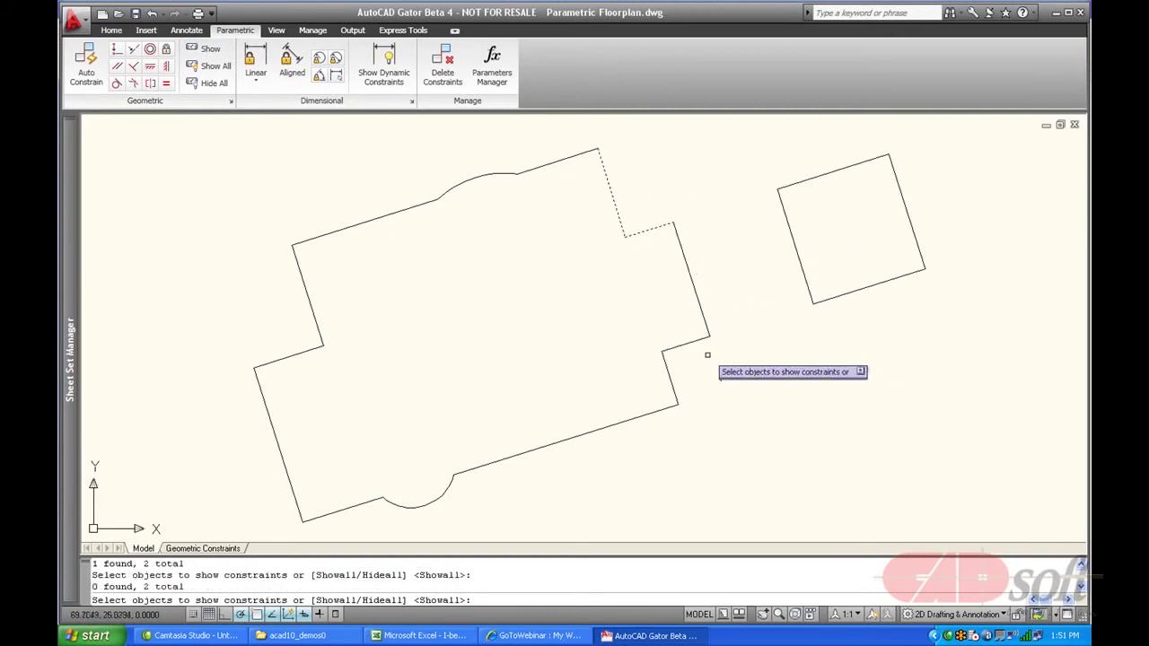
pyautogui.click(699, 339)
pyautogui.rightClick(764, 354)
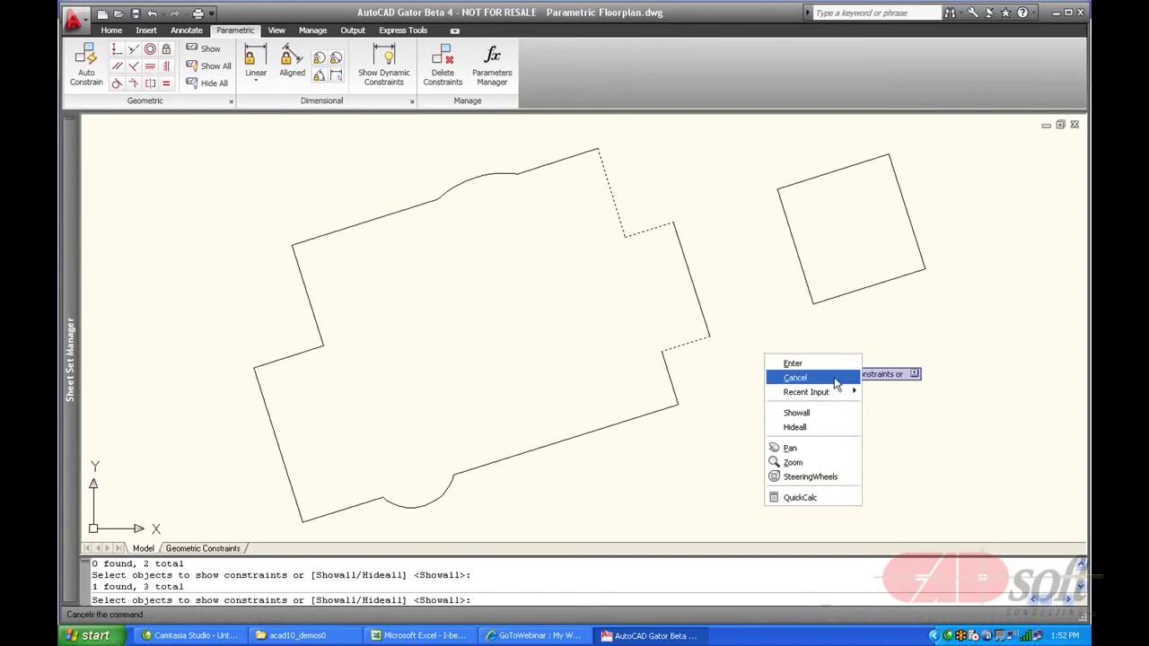
pyautogui.click(793, 364)
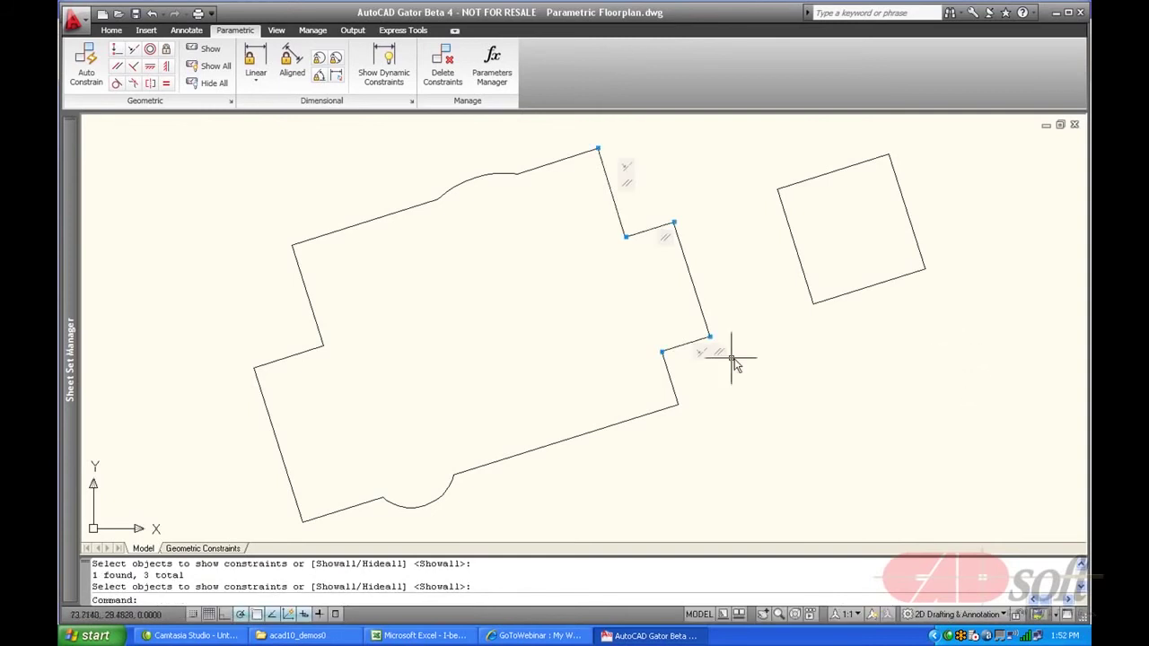
pyautogui.moveTo(721, 352)
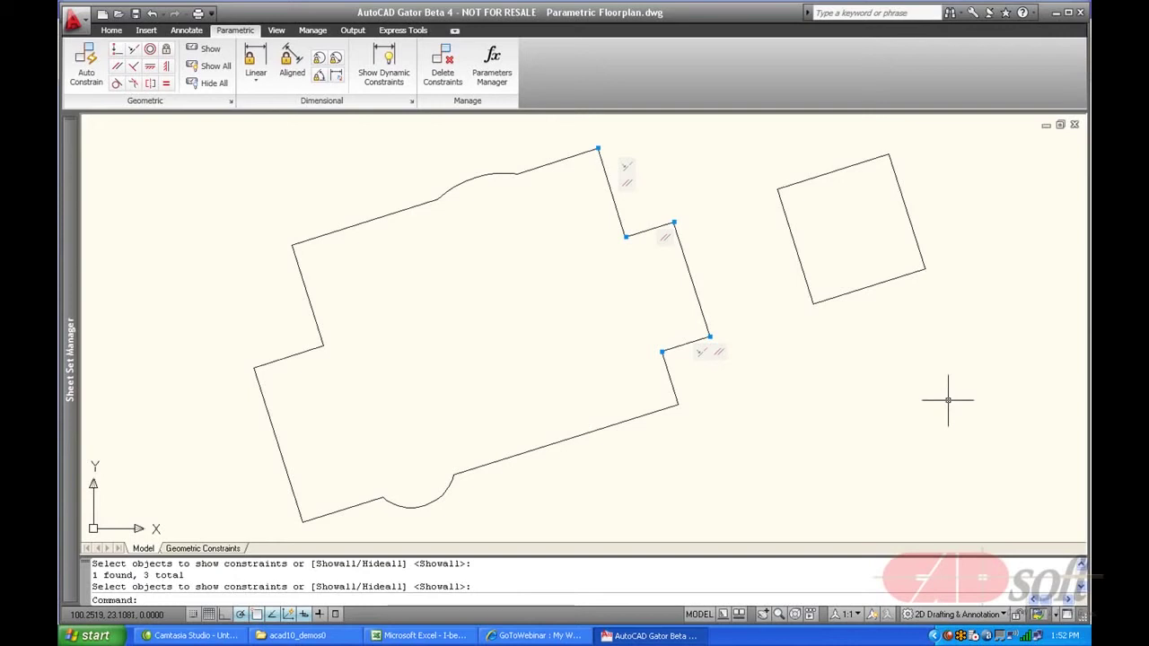
# Apply an Equal constraint from the short lower-right notch edge to the upper-right notch edge running in the same direction
pyautogui.moveTo(845, 353); pyautogui.dragTo(848, 378, button='middle')
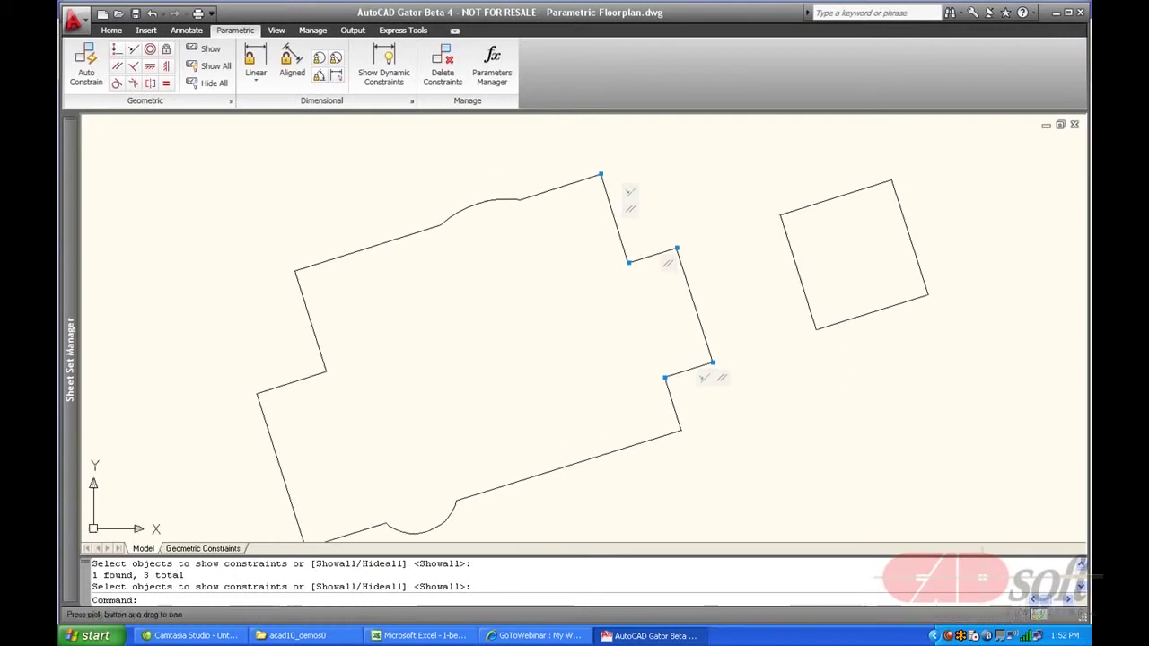
pyautogui.click(166, 83)
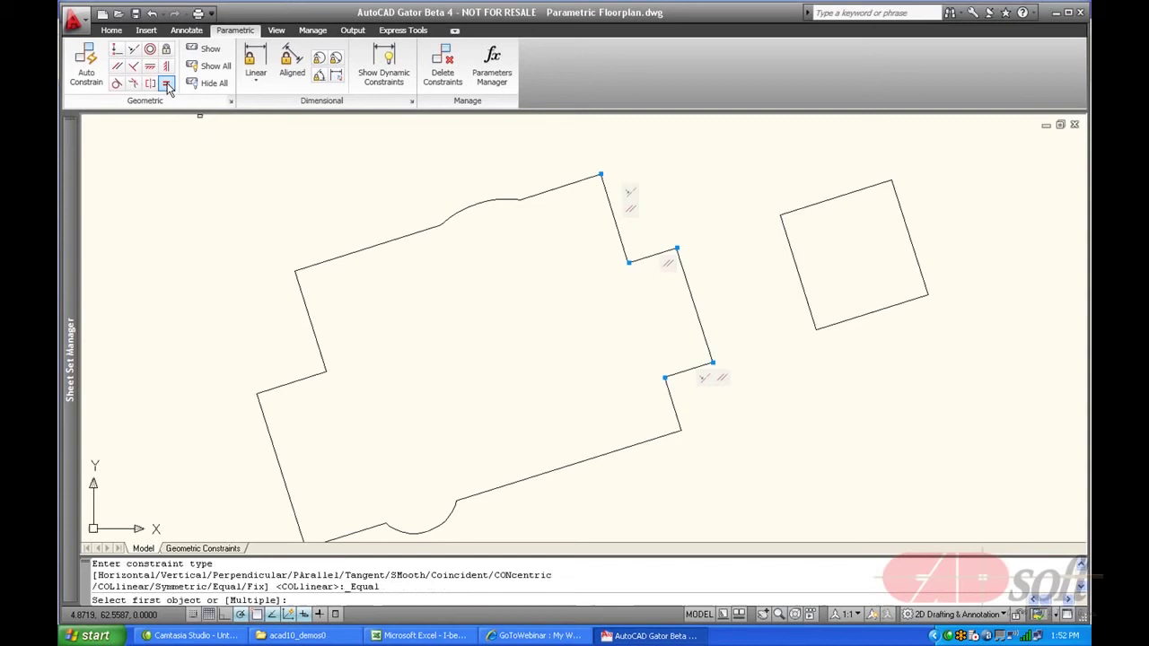
pyautogui.click(671, 405)
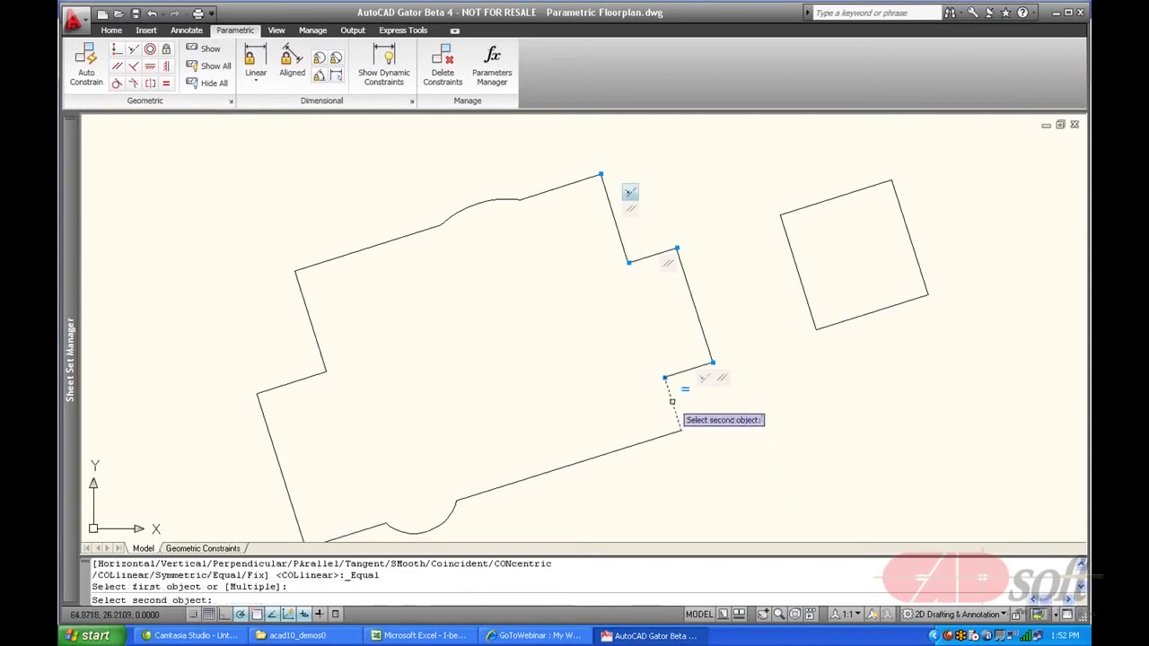
pyautogui.click(623, 244)
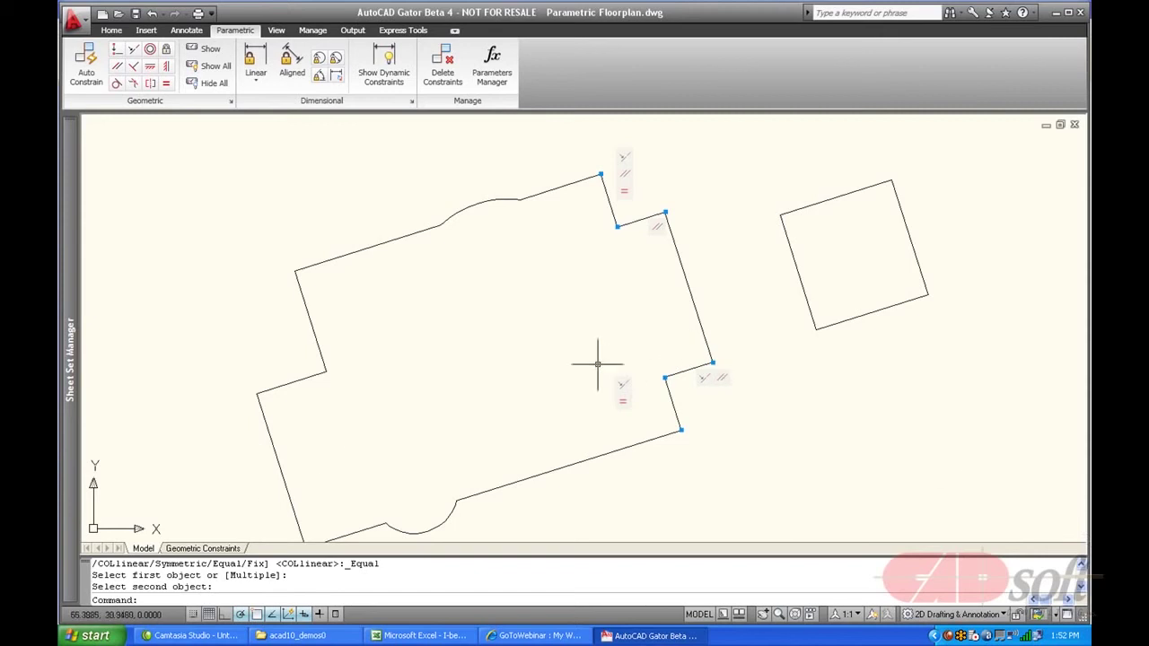
# Apply an Equal constraint from the floor plan's lower arc to its upper arc, and display all geometric constraints
pyautogui.click(166, 83)
pyautogui.moveTo(435, 267); pyautogui.dragTo(470, 216, button='middle')
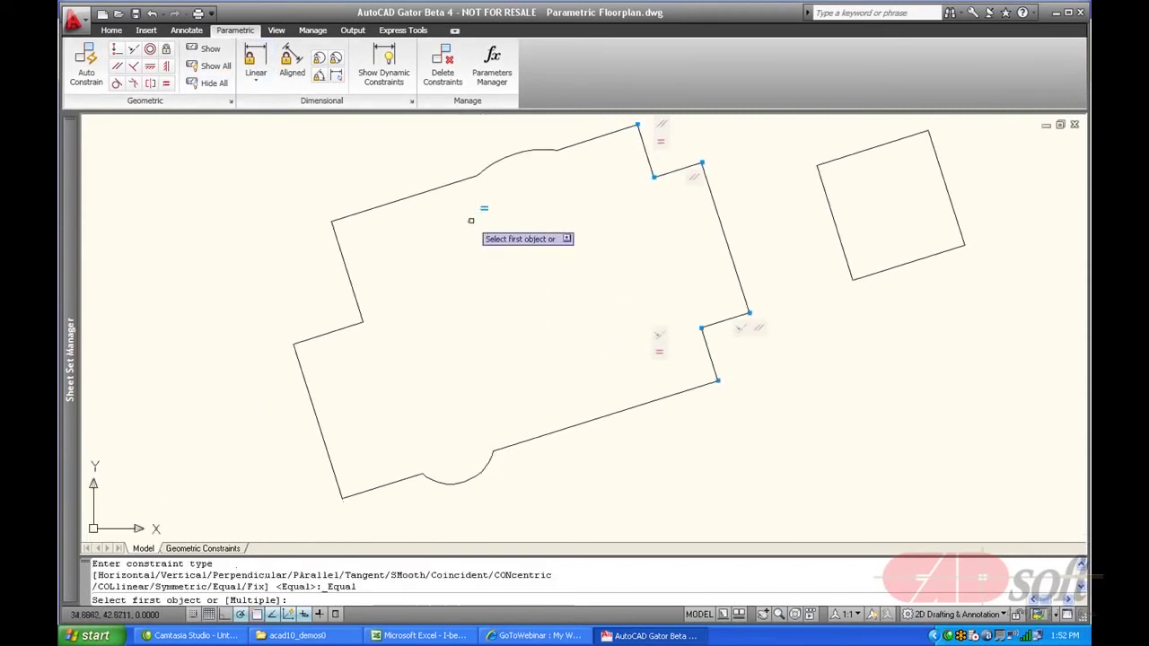
pyautogui.click(486, 462)
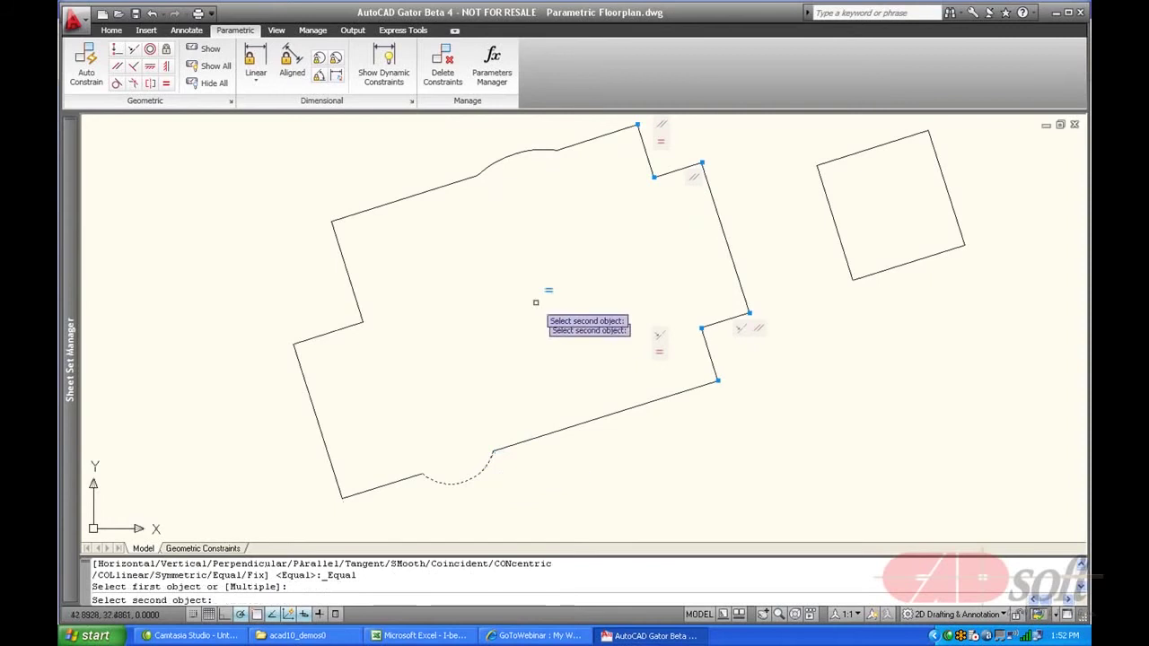
pyautogui.click(493, 164)
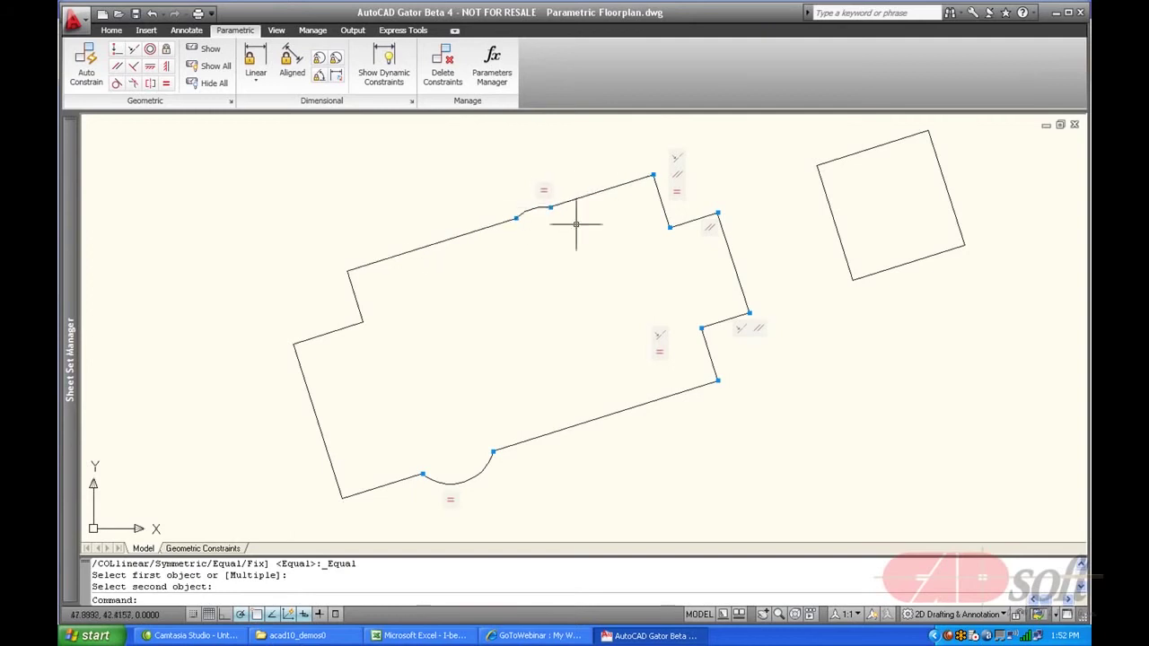
pyautogui.click(215, 70)
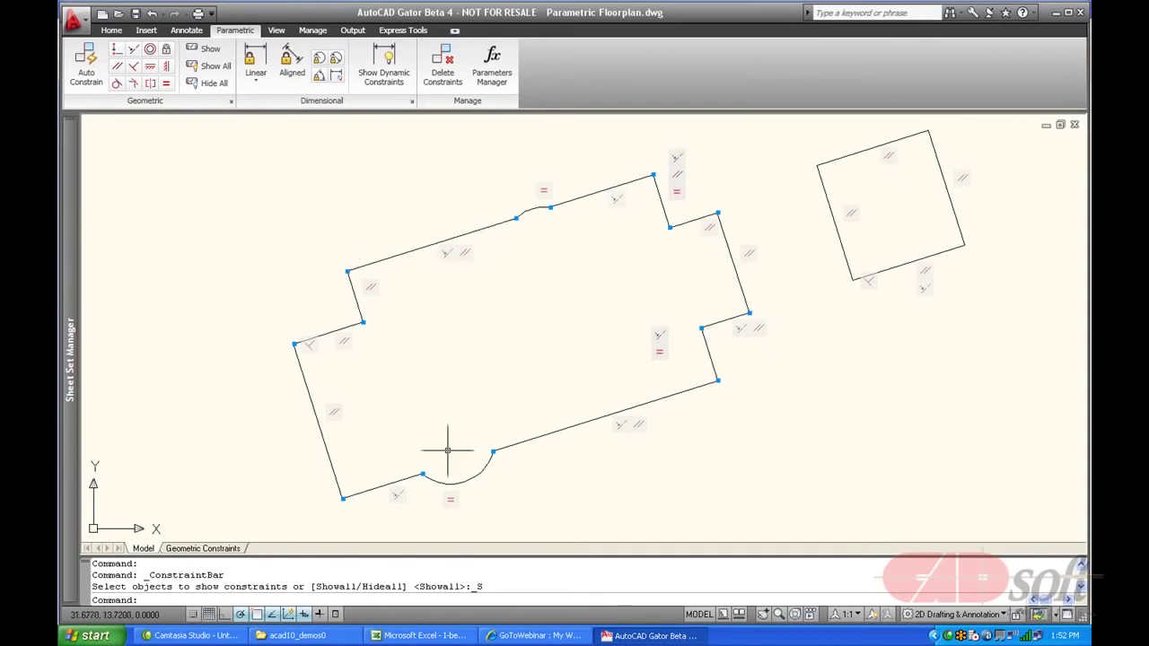
pyautogui.click(150, 52)
pyautogui.moveTo(503, 288); pyautogui.dragTo(482, 228, button='middle')
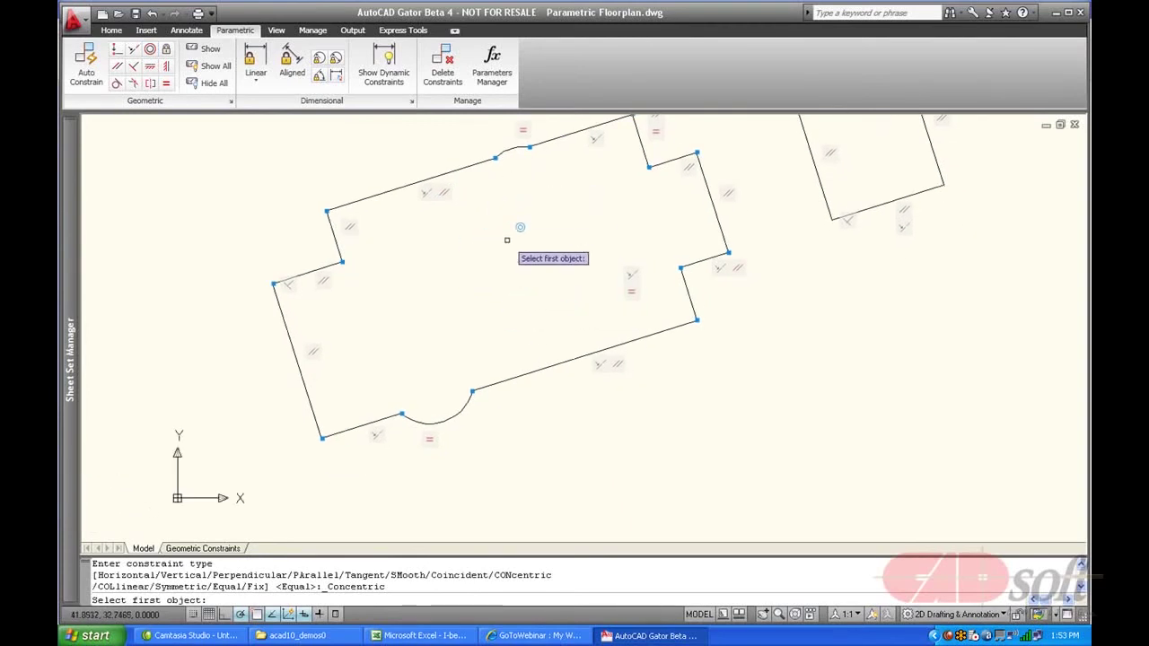
pyautogui.moveTo(475, 269); pyautogui.dragTo(490, 306, button='middle')
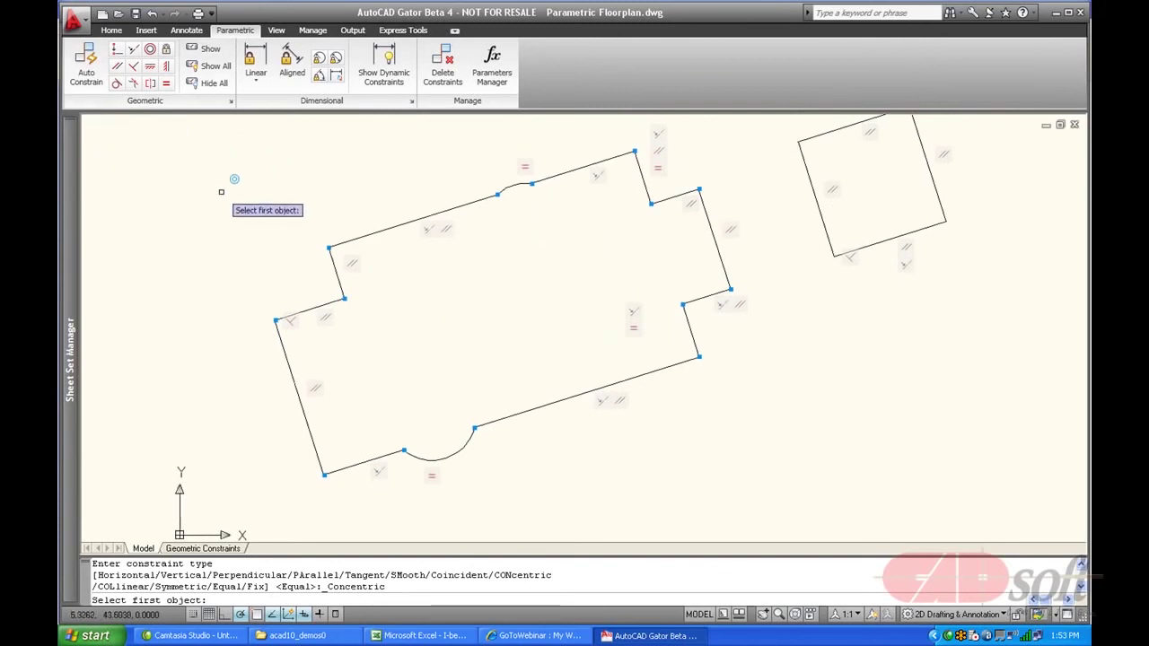
# Try to make the lower arc's center coincident with the endpoint where the arc meets the short bottom wall
pyautogui.click(117, 51)
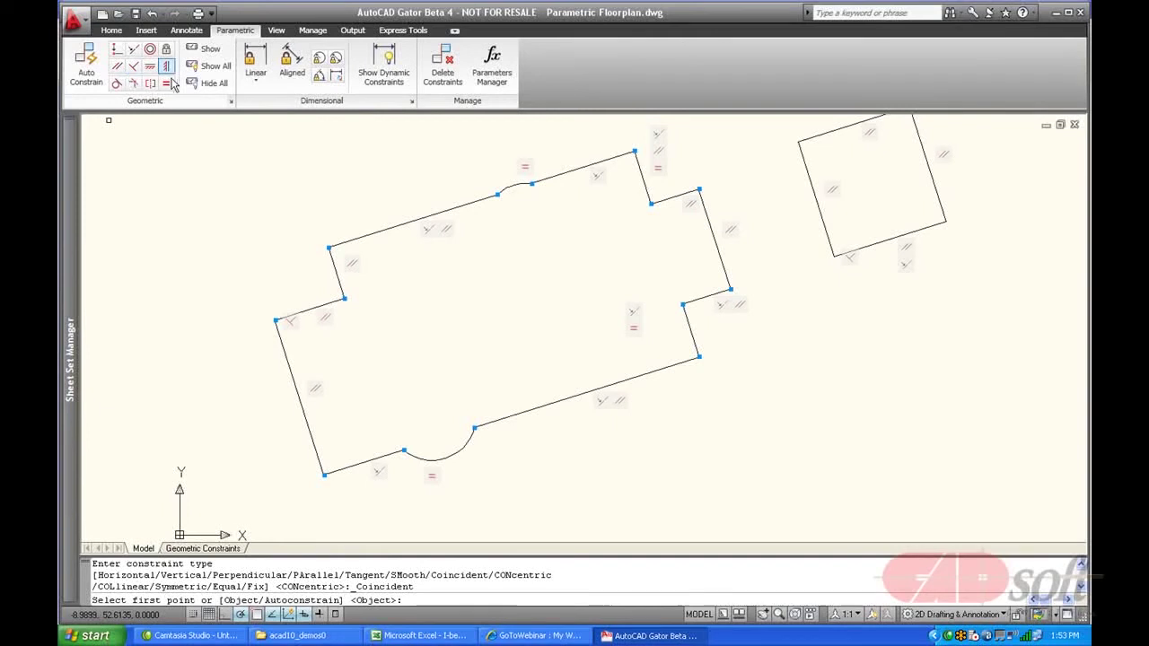
pyautogui.keyDown('shift'); pyautogui.rightClick(439, 371); pyautogui.keyUp('shift')
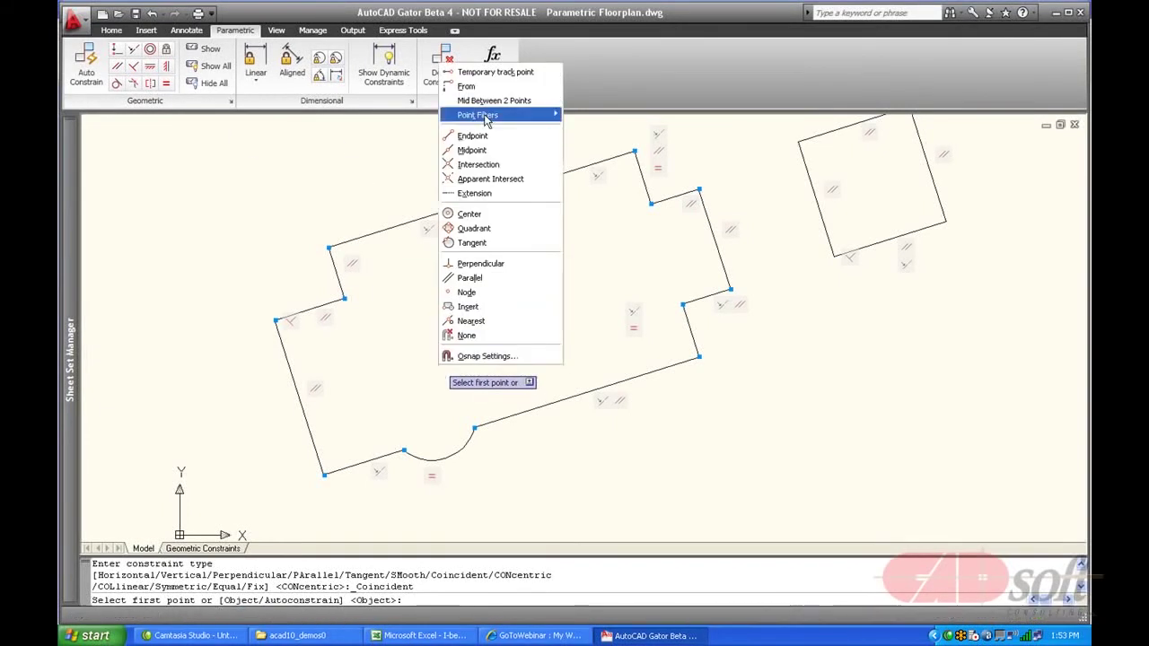
pyautogui.click(489, 216)
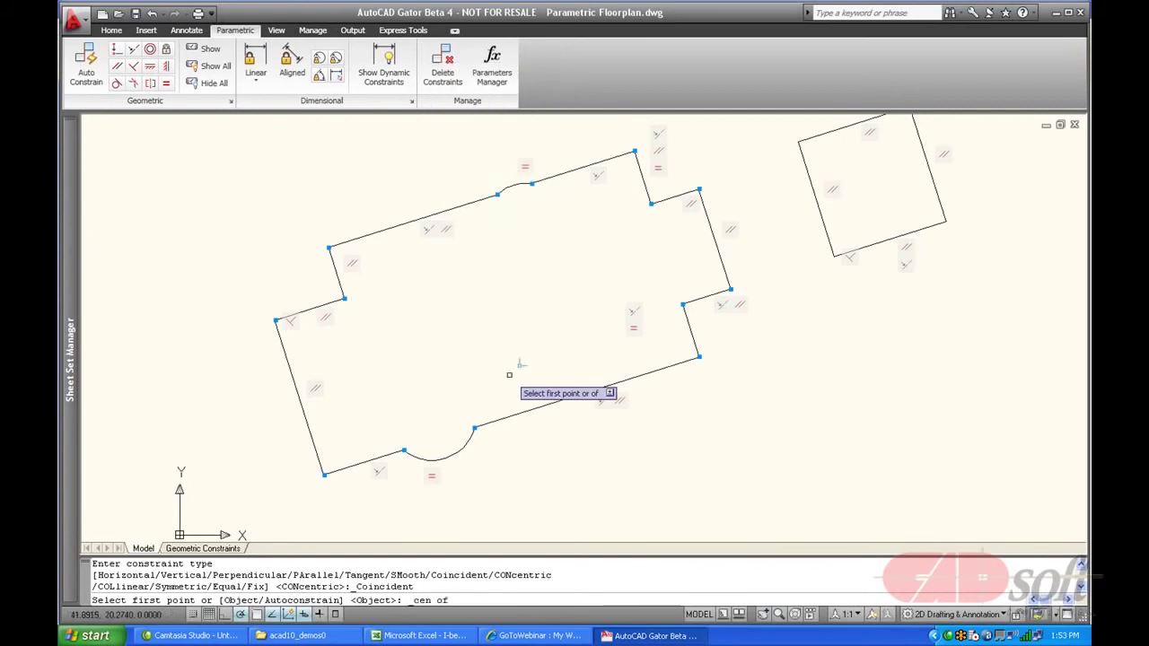
pyautogui.click(463, 441)
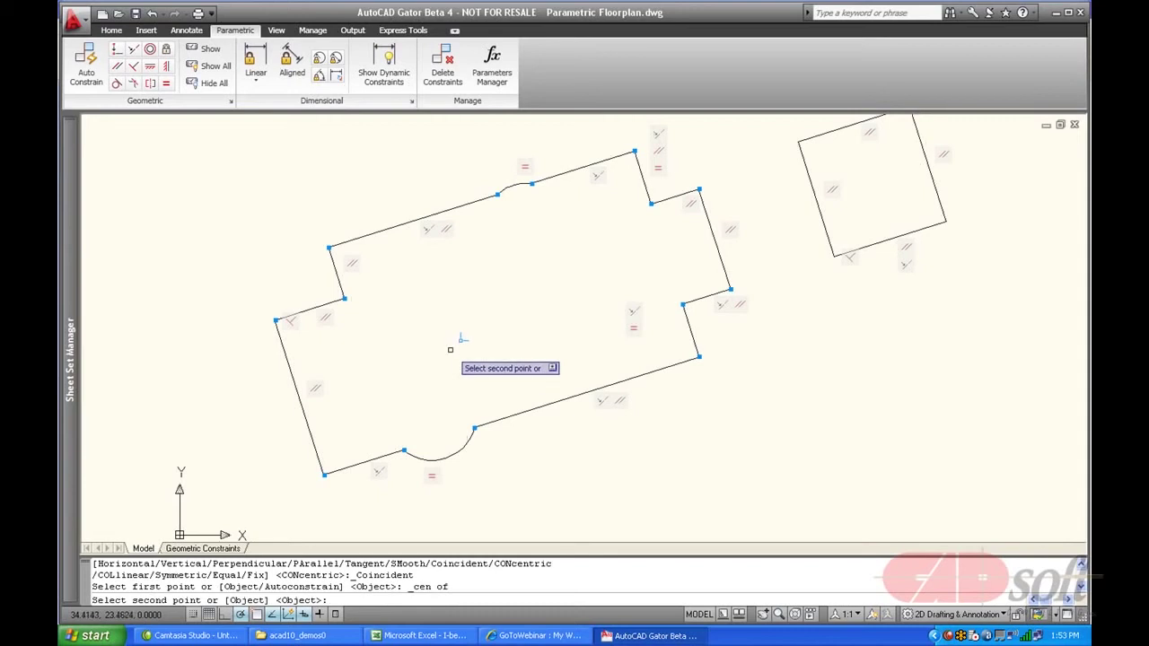
pyautogui.click(403, 450)
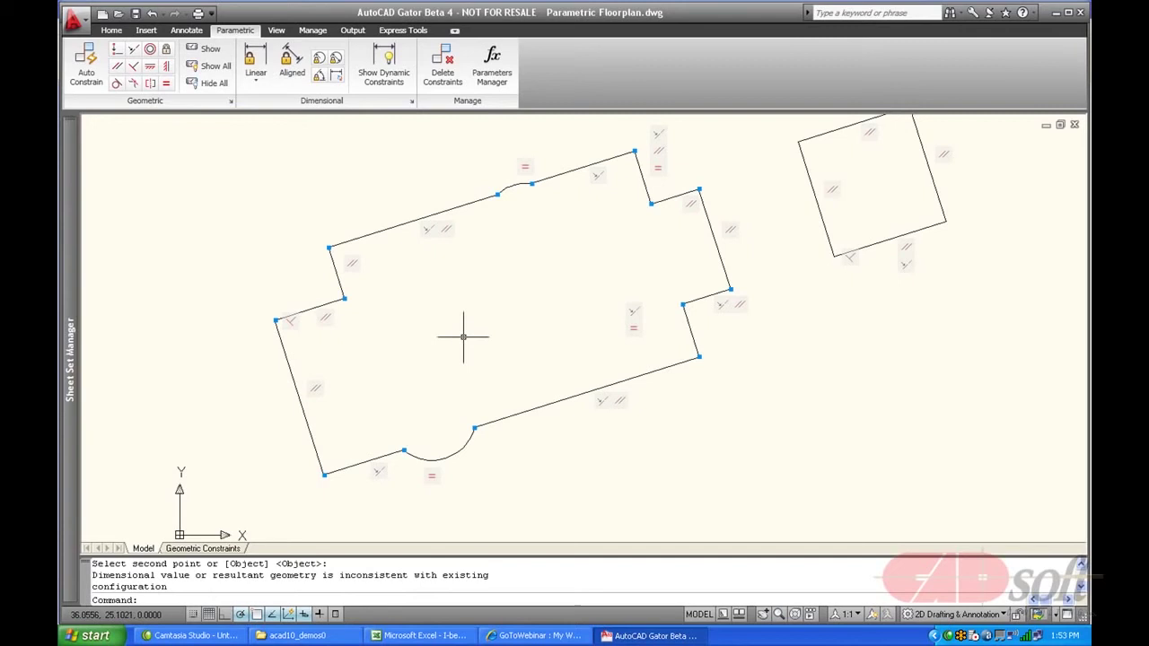
pyautogui.rightClick(950, 635)
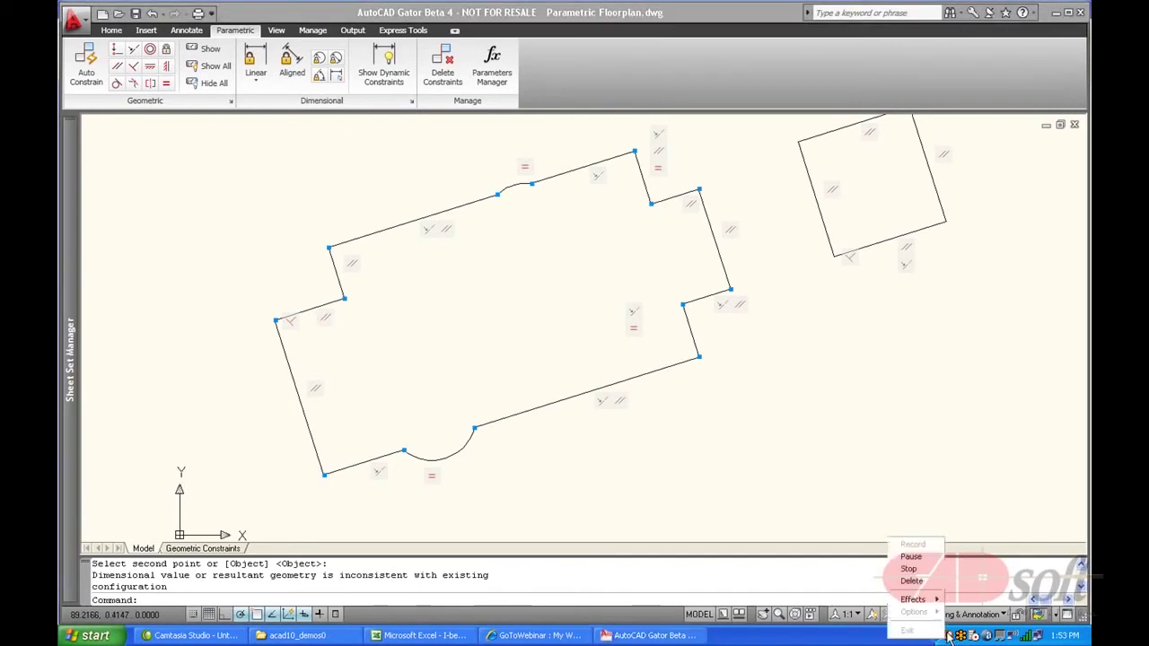
pyautogui.click(921, 570)
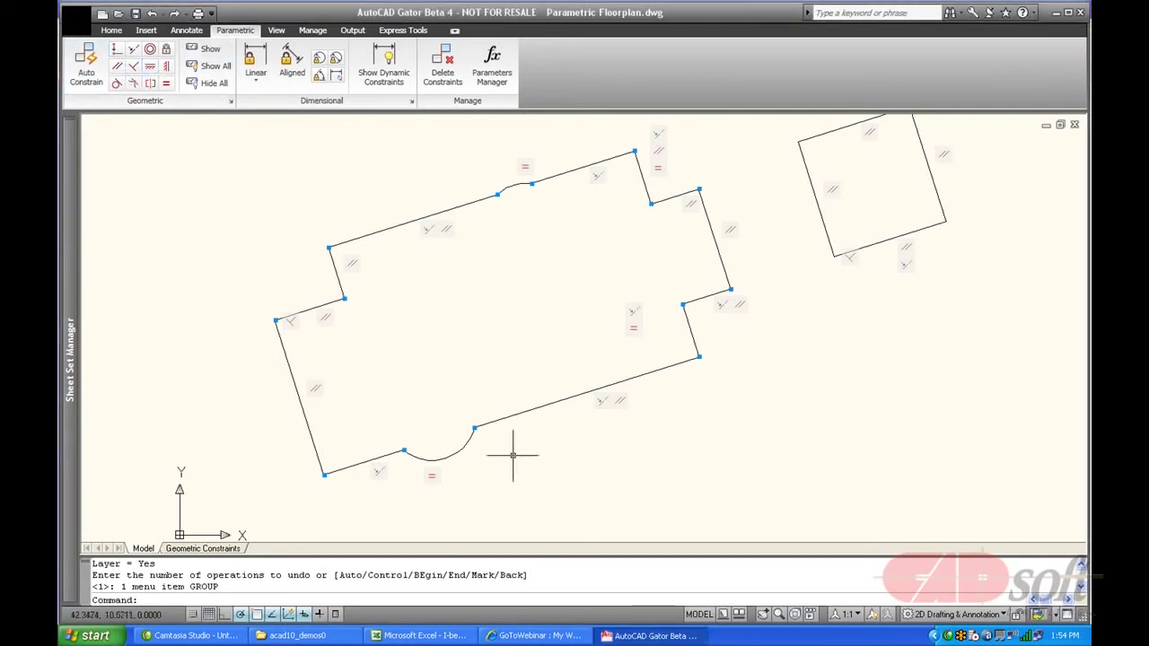
# Constrain the lower arc's center coincident with the long bottom wall line, using the Coincident constraint's Object option
pyautogui.click(117, 50)
pyautogui.keyDown('shift'); pyautogui.rightClick(527, 451); pyautogui.keyUp('shift')
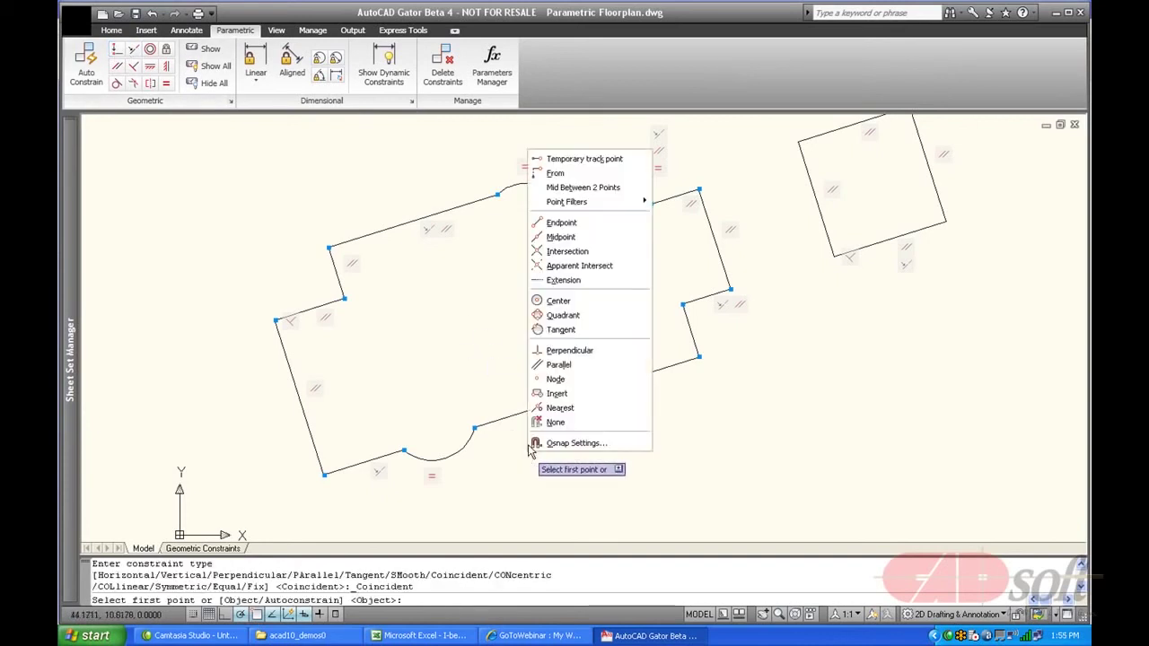
pyautogui.click(561, 301)
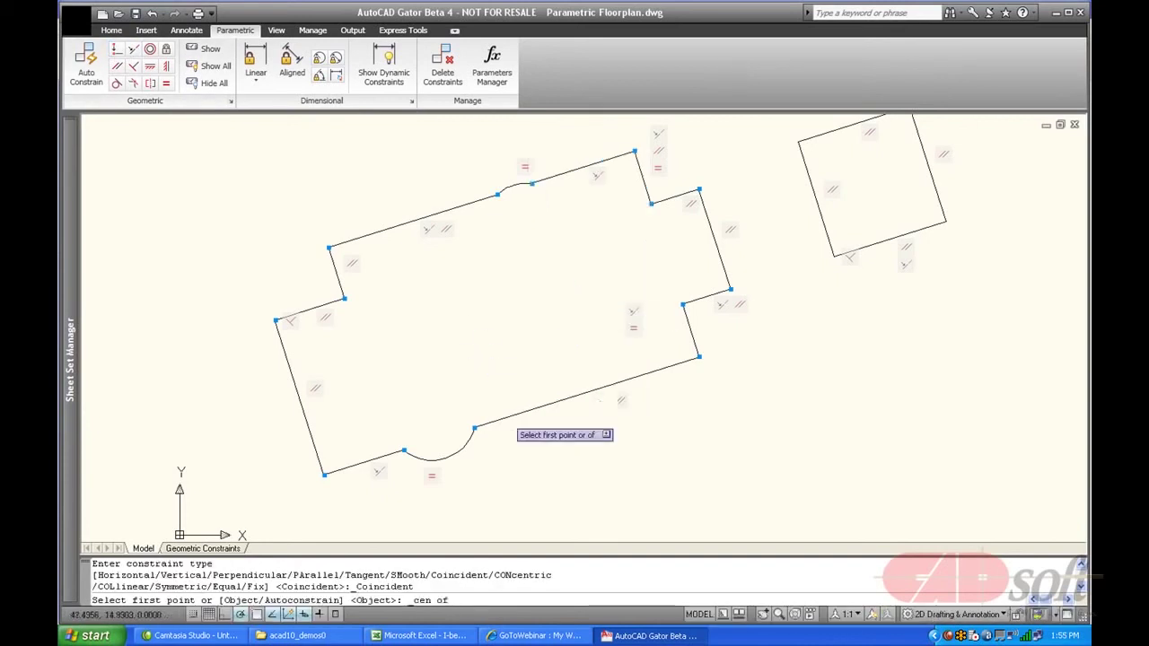
pyautogui.click(474, 429)
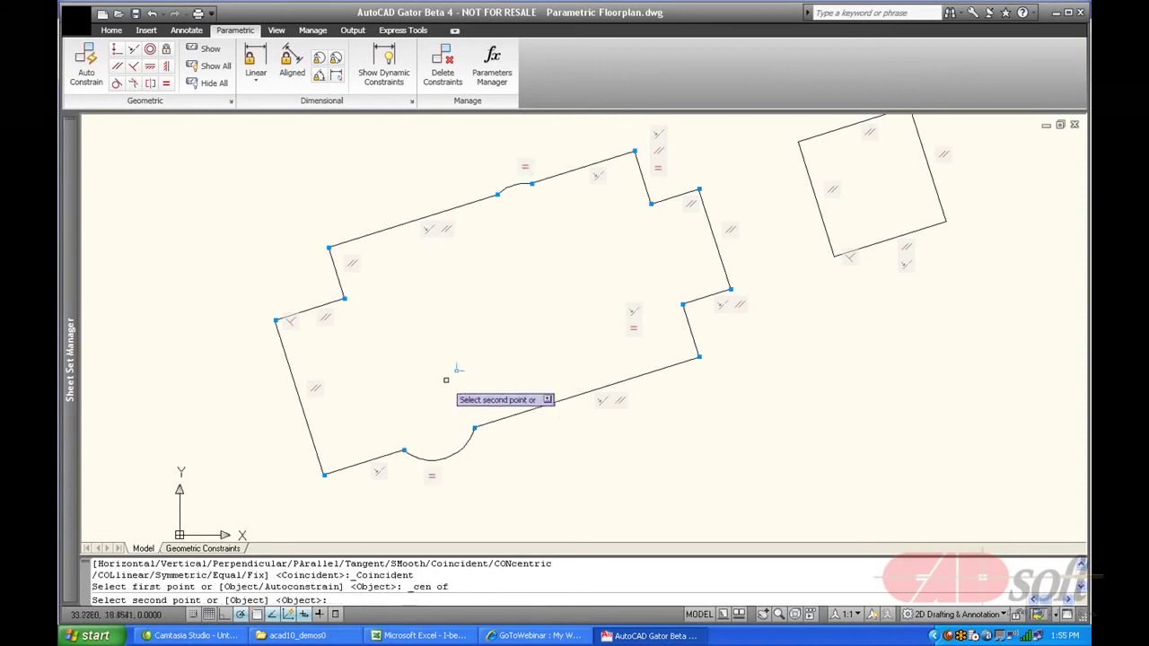
pyautogui.rightClick(452, 380)
pyautogui.click(490, 443)
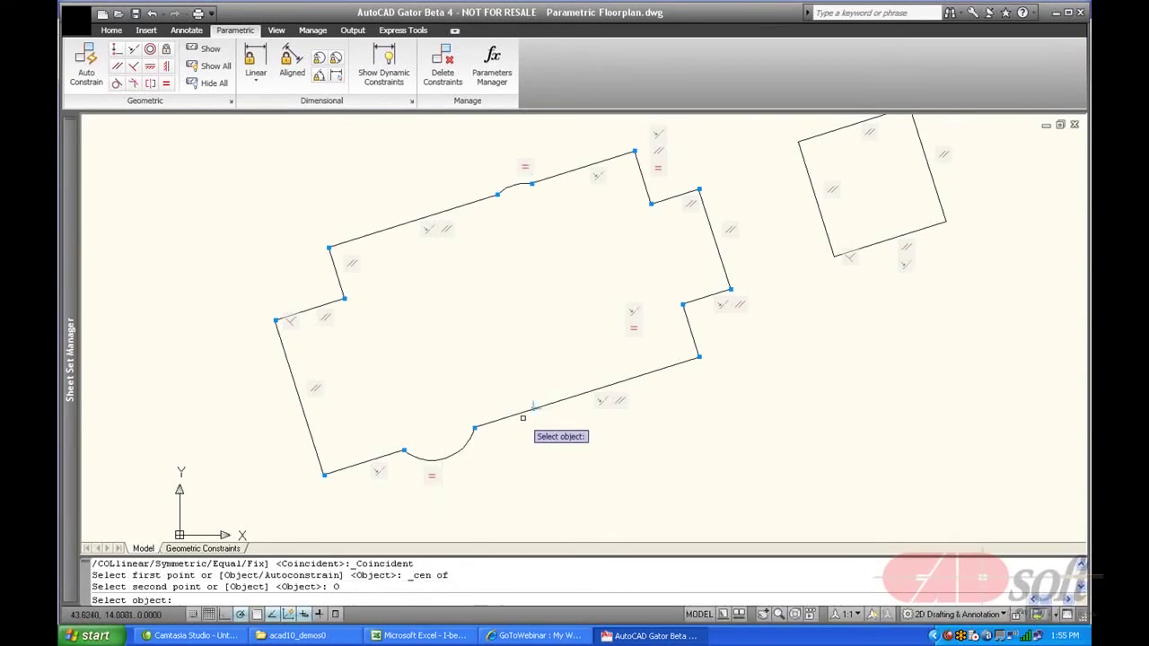
pyautogui.click(509, 416)
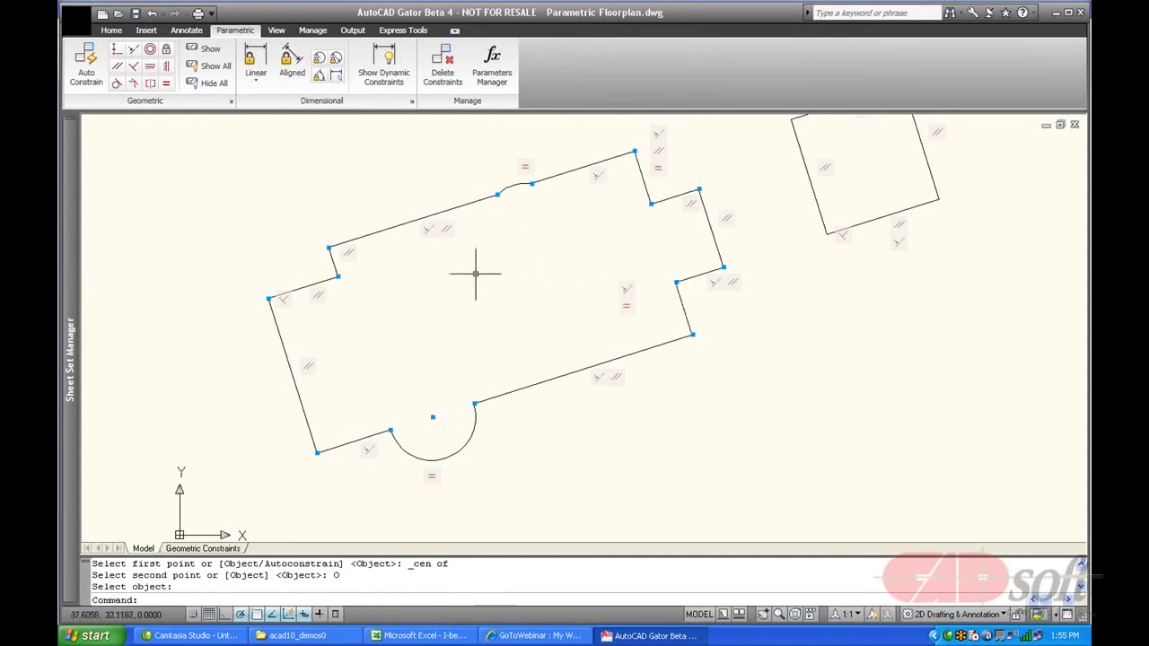
# Constrain the upper arc's center coincident with the top wall line on the arc's right, using the Object option
pyautogui.click(116, 49)
pyautogui.keyDown('shift'); pyautogui.rightClick(521, 246); pyautogui.keyUp('shift')
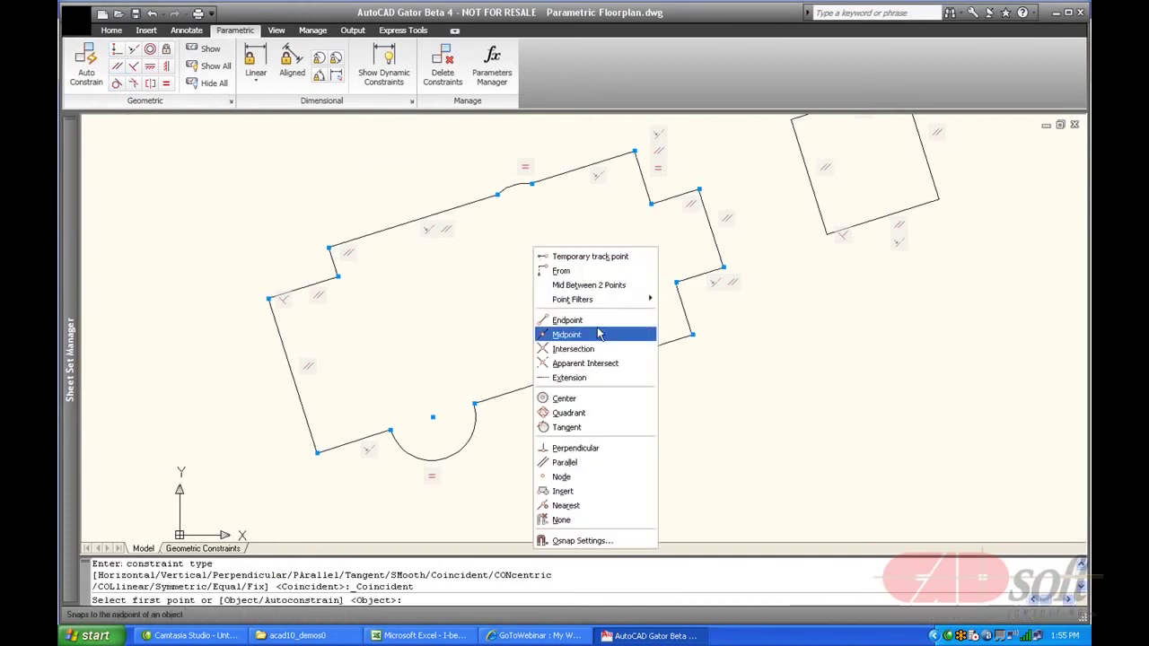
pyautogui.click(597, 395)
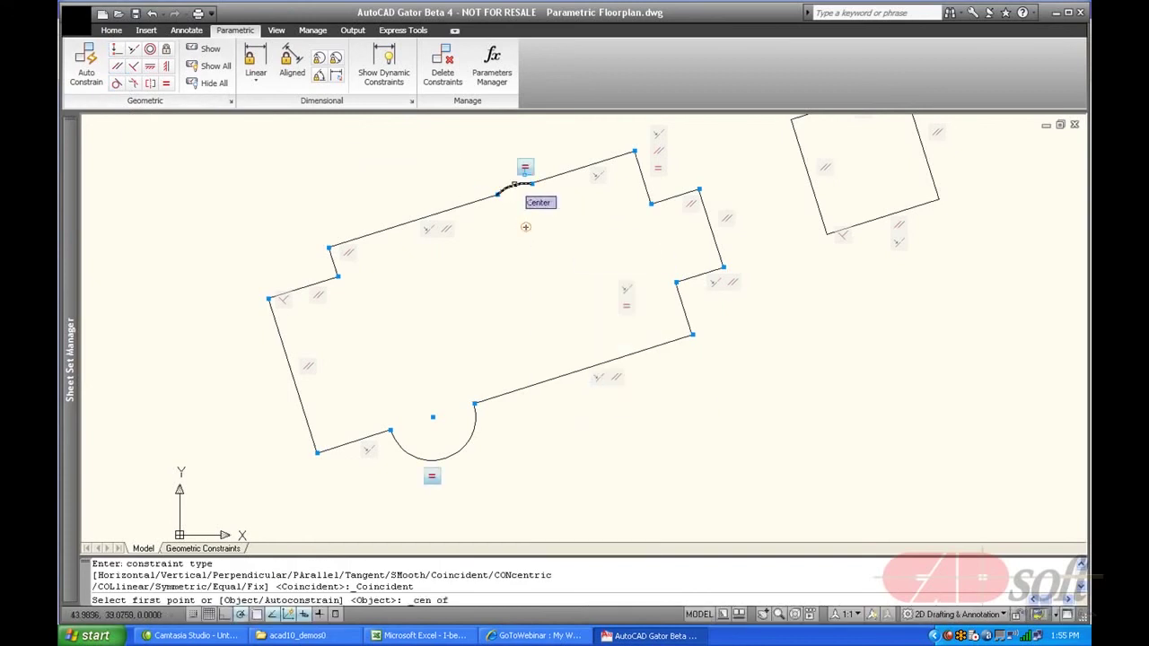
pyautogui.click(529, 177)
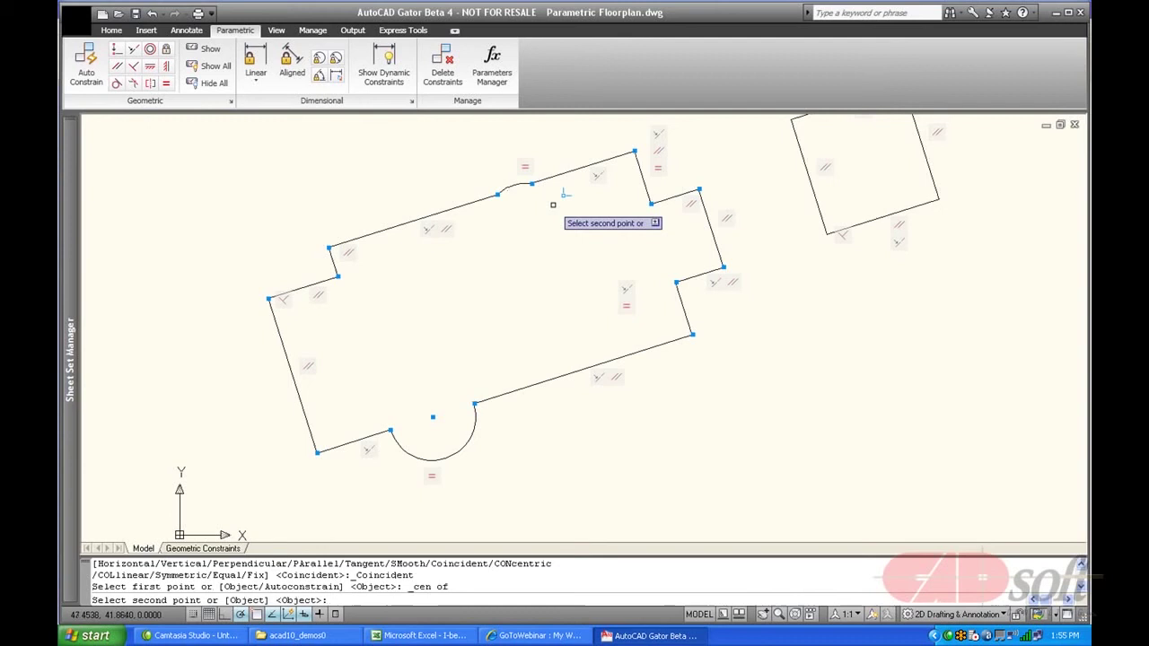
pyautogui.rightClick(553, 205)
pyautogui.click(561, 261)
pyautogui.click(561, 174)
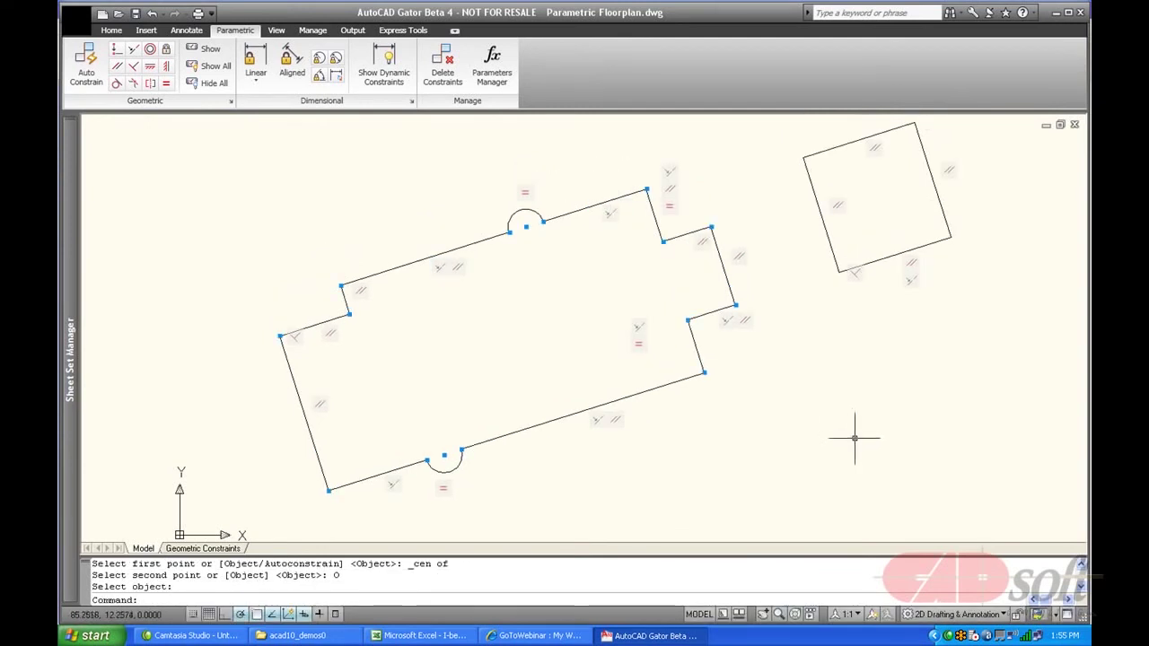
# Slide the lower arc slightly right along the bottom wall by stretching the long bottom wall's left endpoint, and clear the selection
pyautogui.click(460, 457)
pyautogui.click(471, 451)
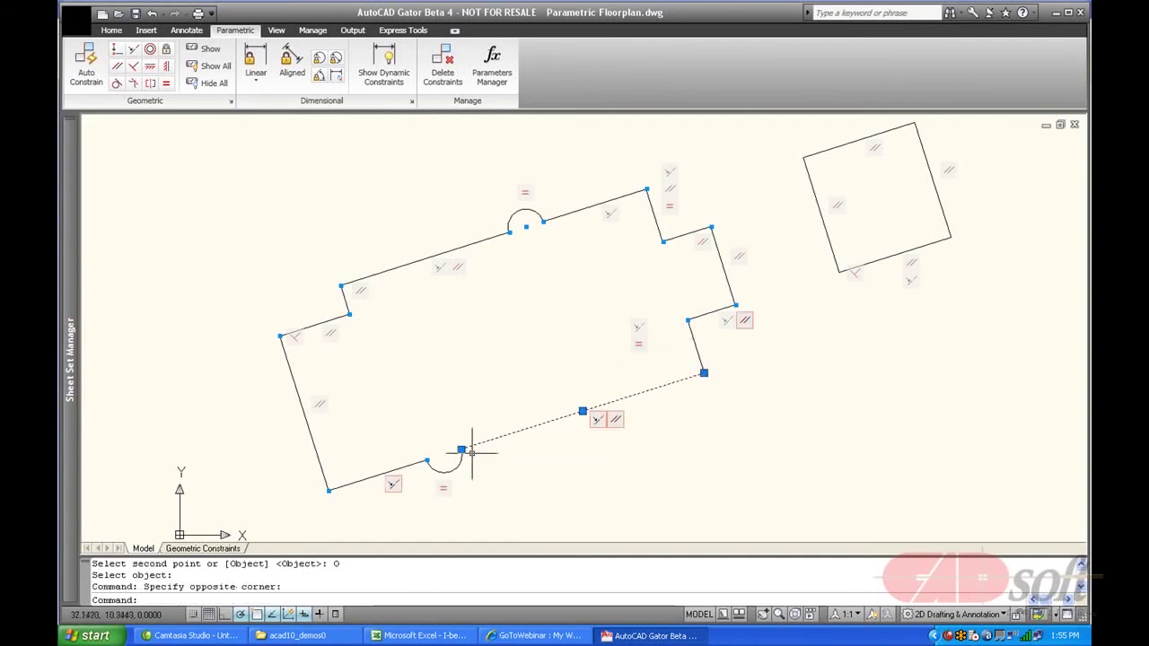
pyautogui.click(461, 450)
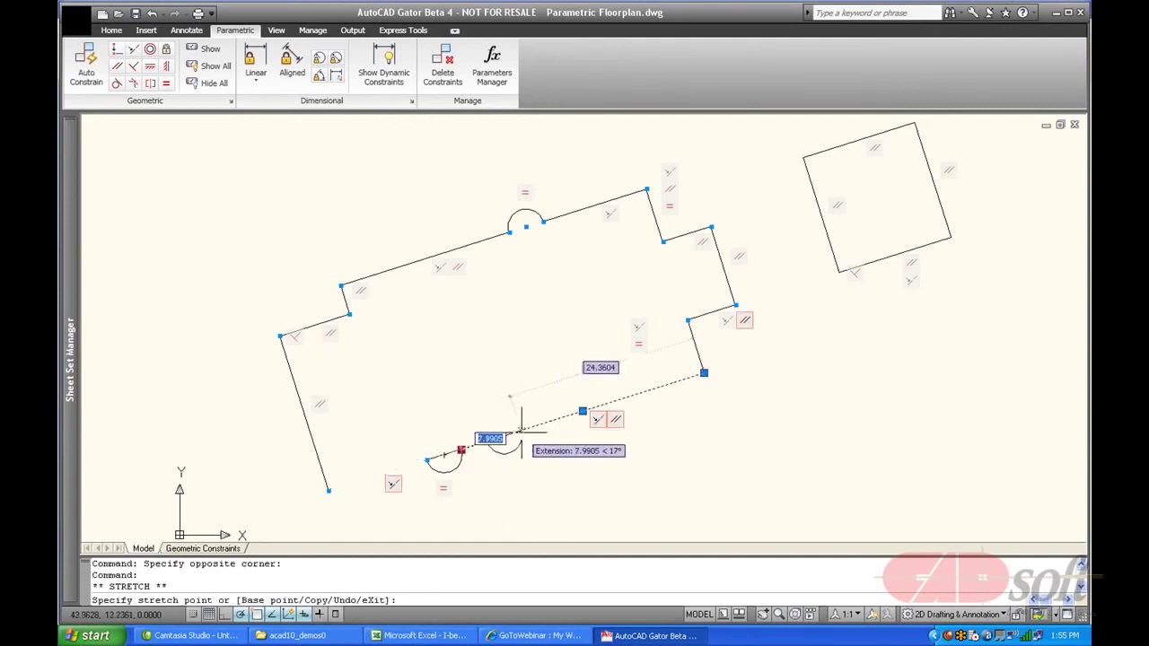
pyautogui.click(517, 425)
pyautogui.click(522, 431)
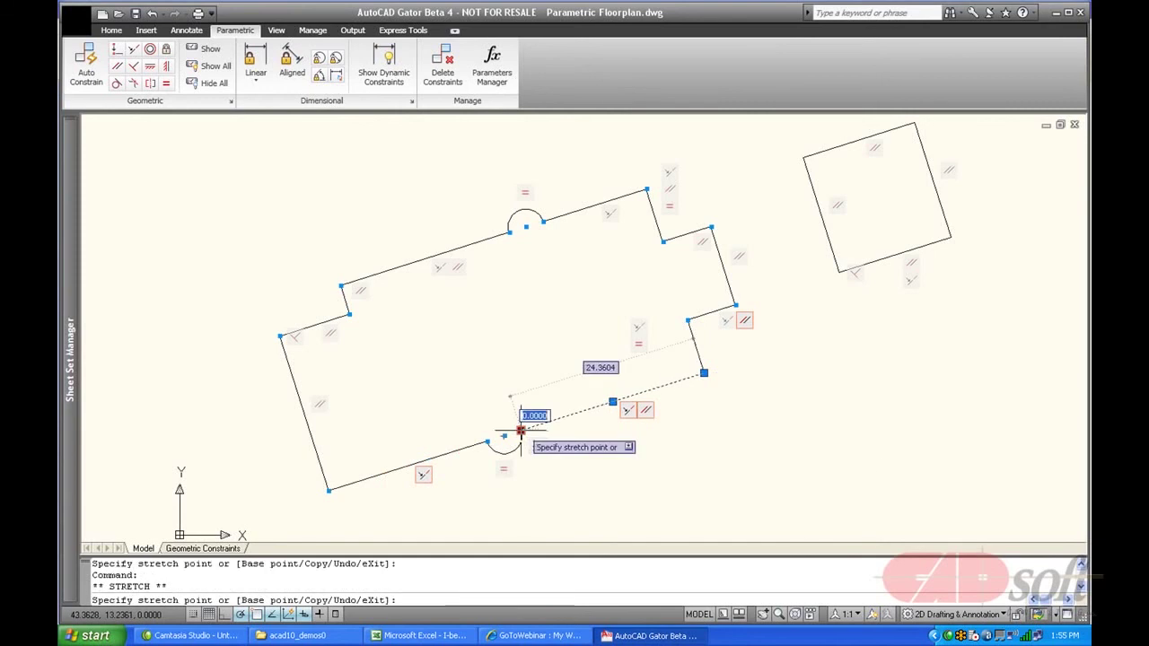
pyautogui.click(477, 444)
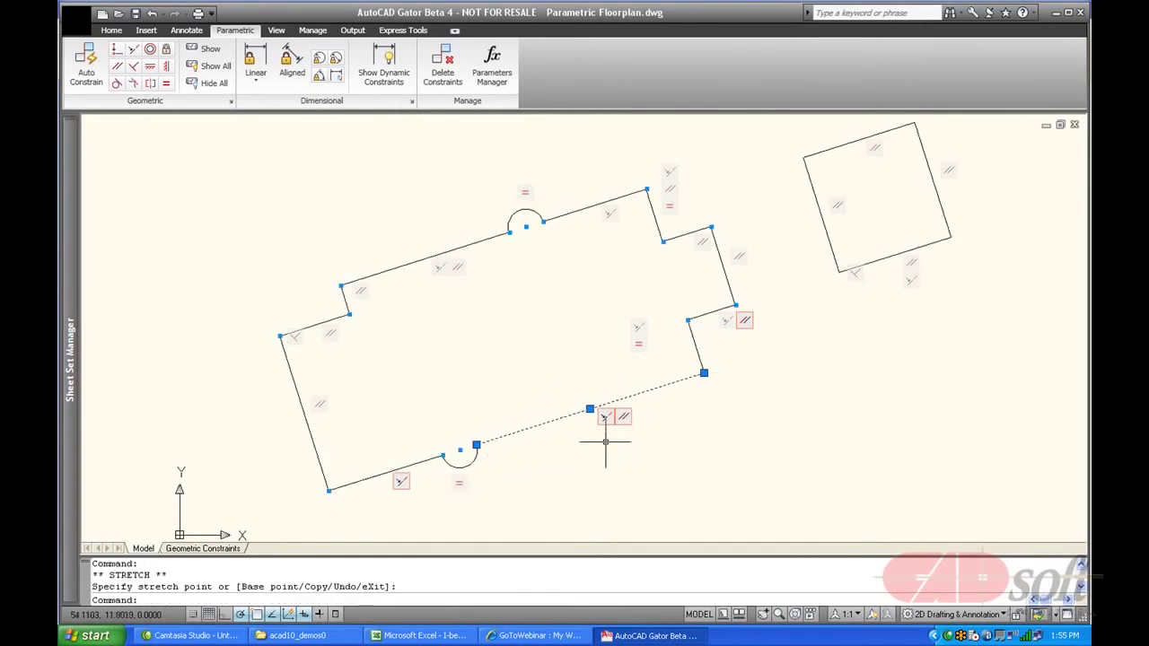
pyautogui.press('Escape')
pyautogui.press('Escape')
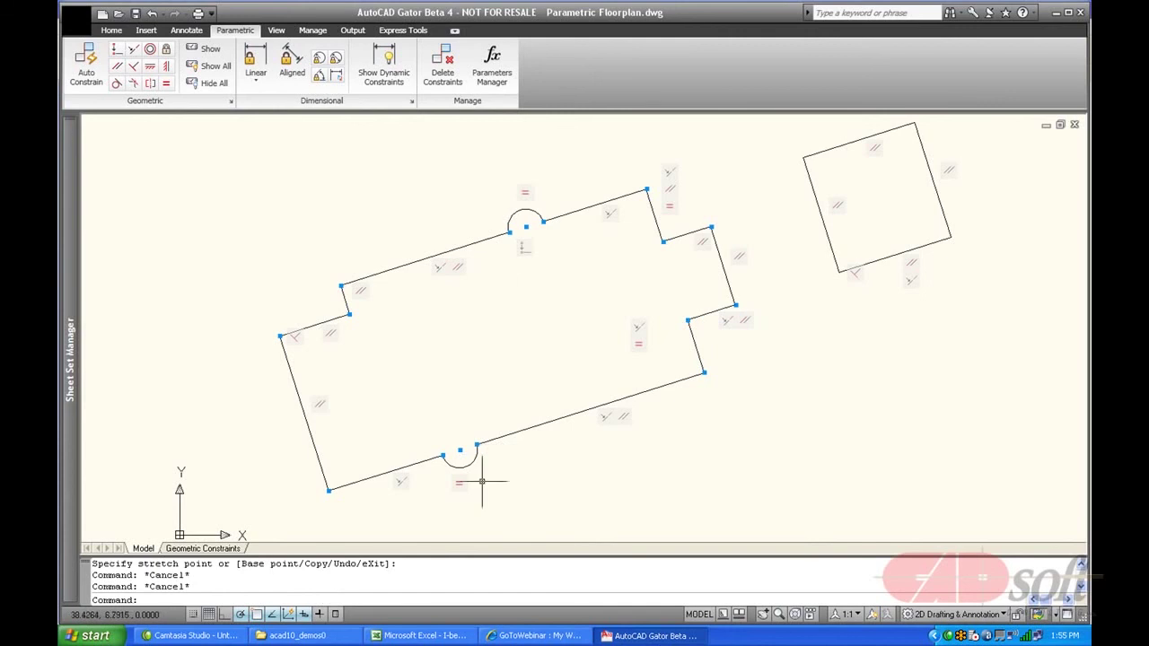
pyautogui.click(477, 444)
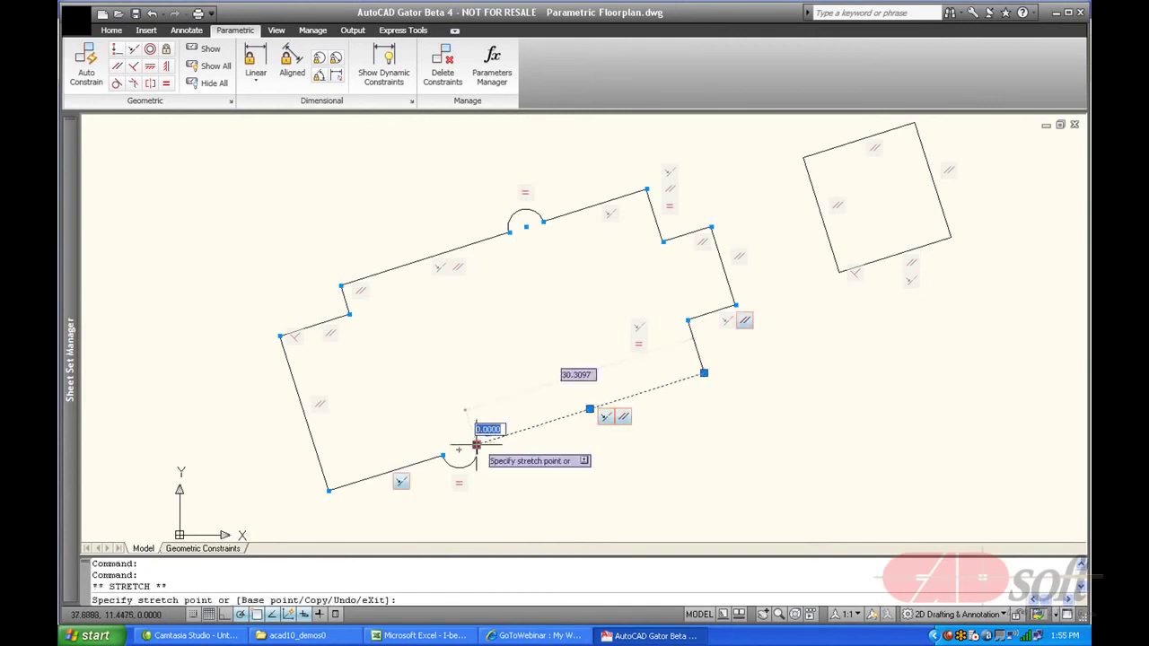
pyautogui.press('Escape')
pyautogui.press('Escape')
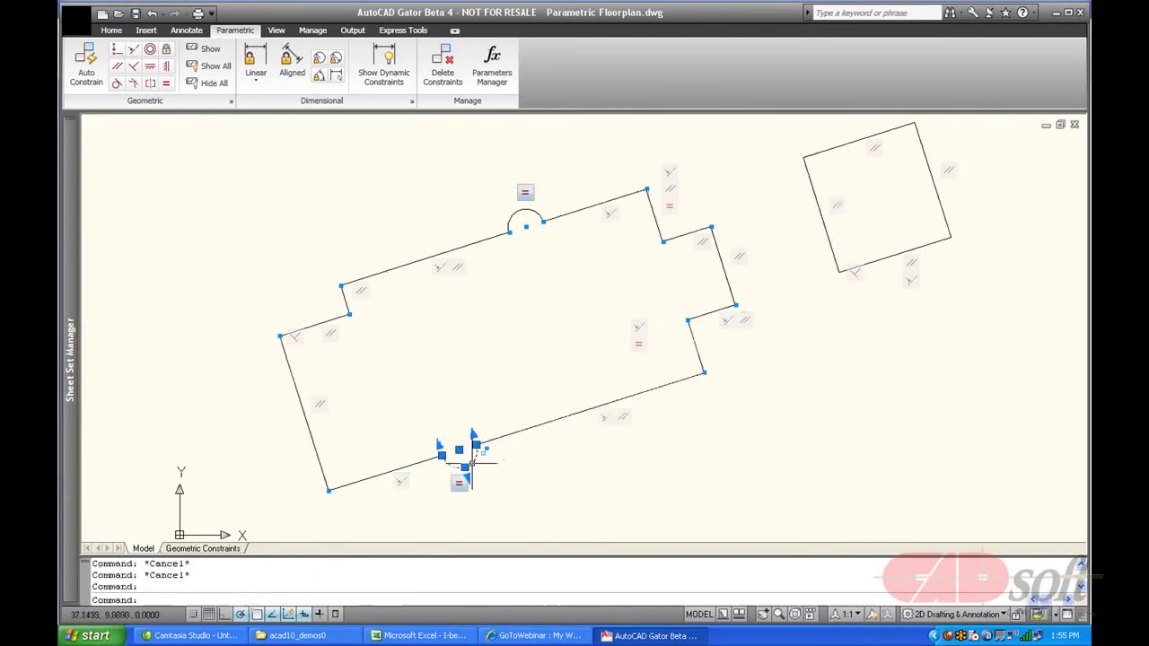
# Enlarge the lower arc by stretching its right endpoint outward along the long bottom wall, and clear the selection
pyautogui.click(475, 445)
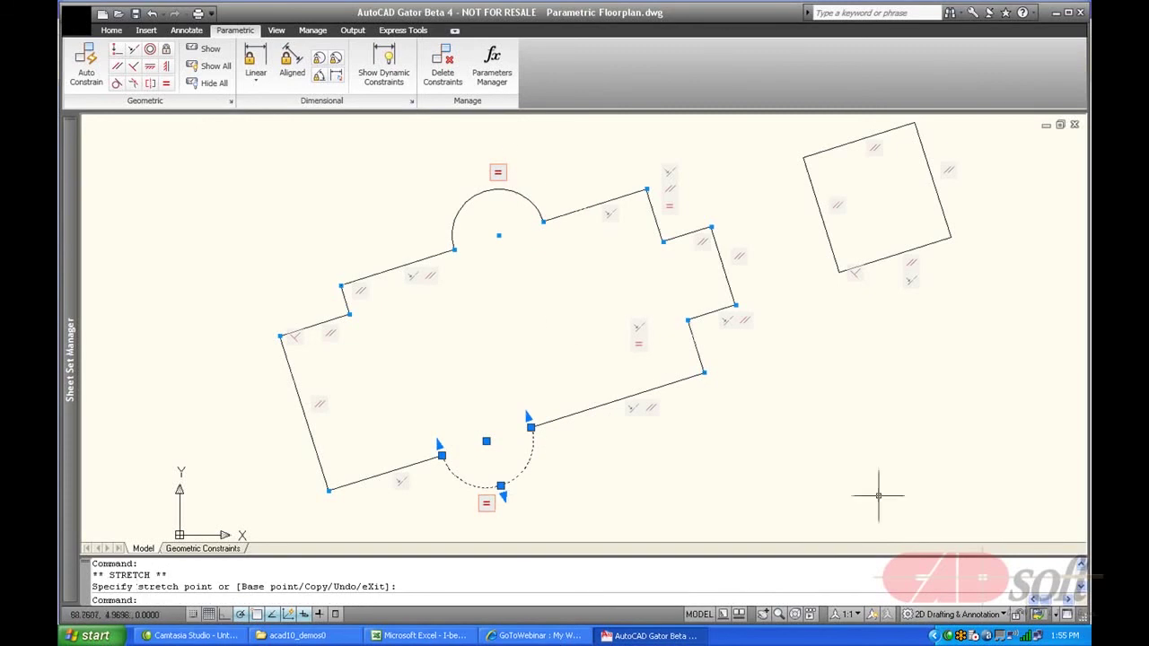
pyautogui.press('Escape')
pyautogui.press('Escape')
pyautogui.press('Escape')
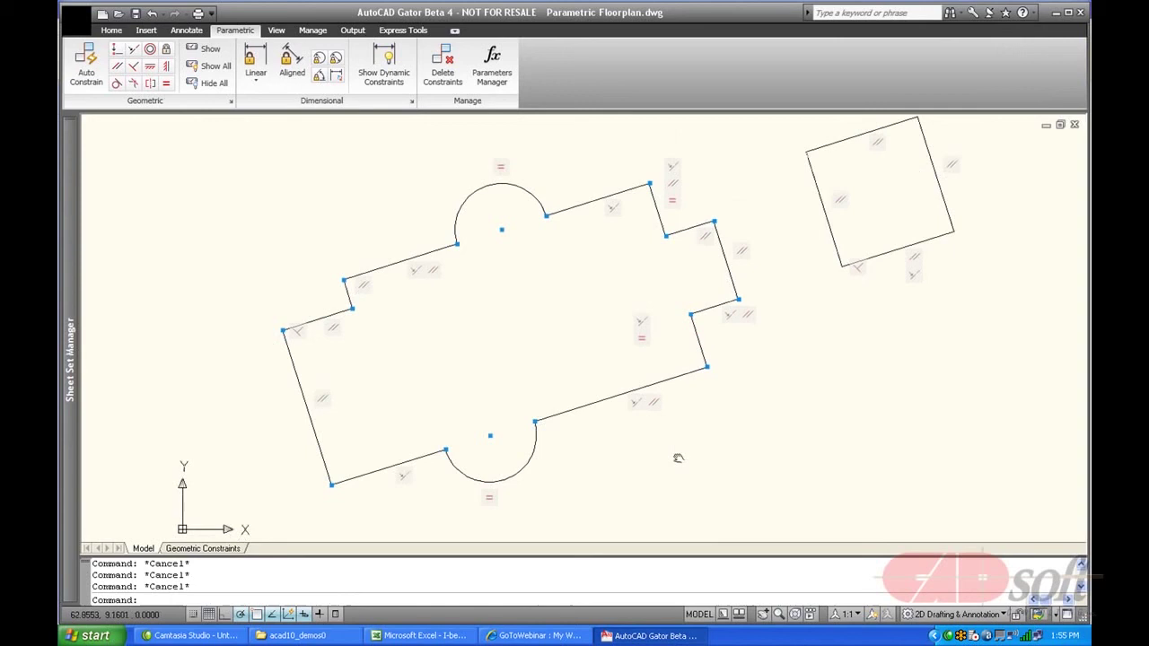
# Fix the floor plan's lower-left corner point, and apply a Horizontal constraint to the short bottom wall beside it
pyautogui.moveTo(677, 457); pyautogui.dragTo(641, 444, button='middle')
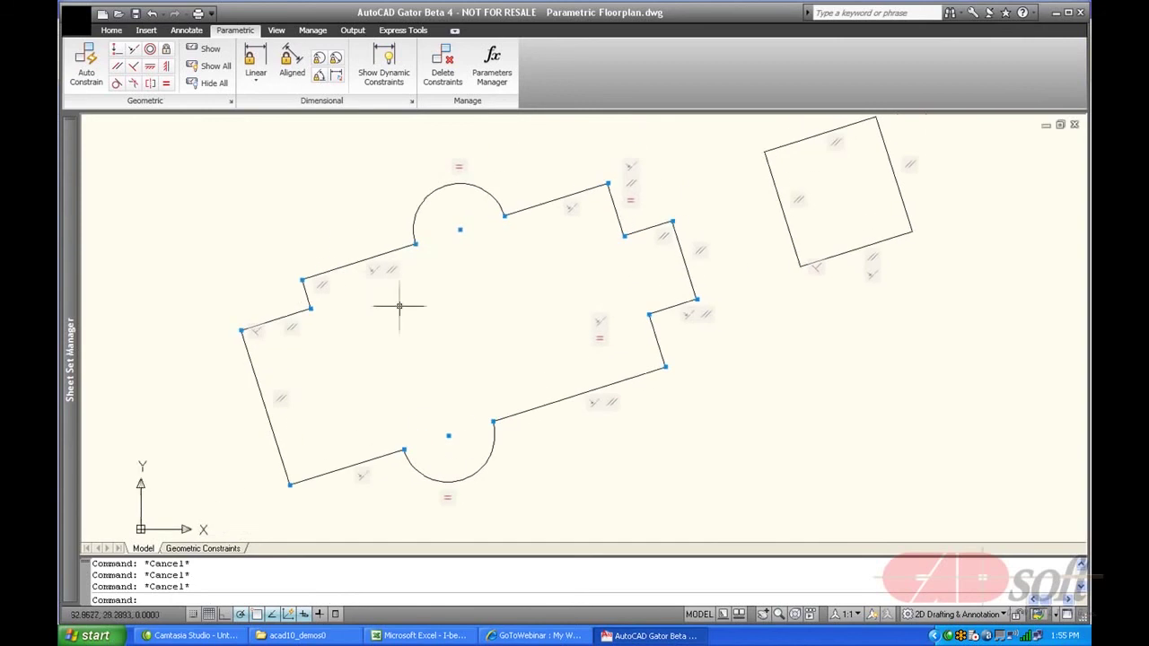
pyautogui.click(165, 54)
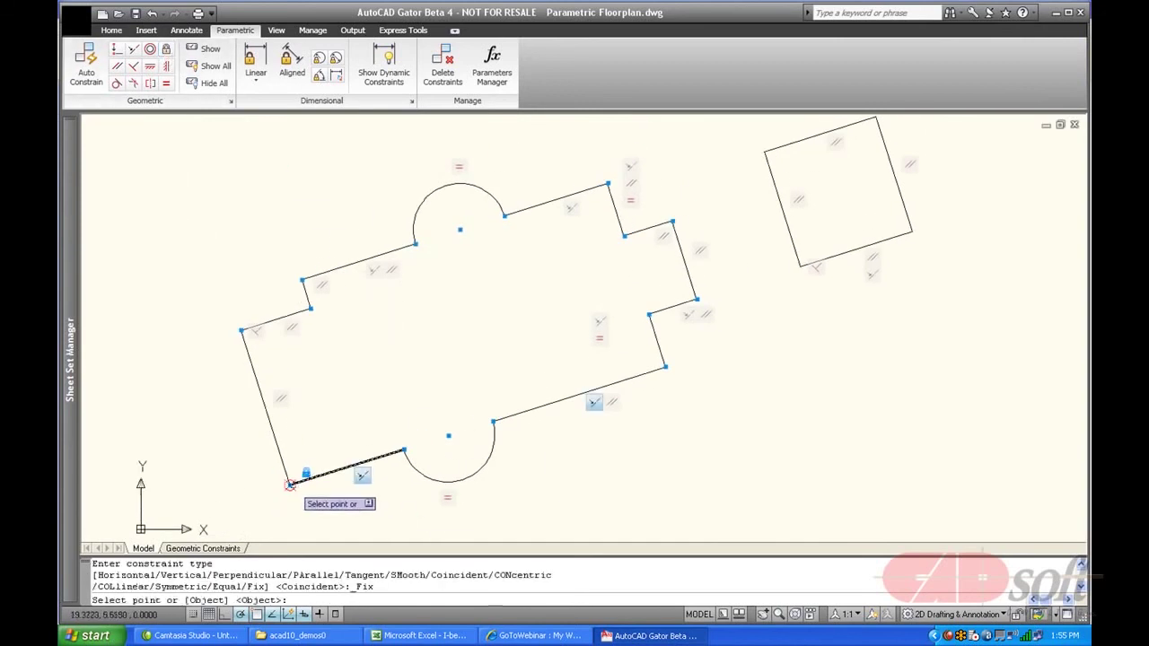
pyautogui.click(290, 485)
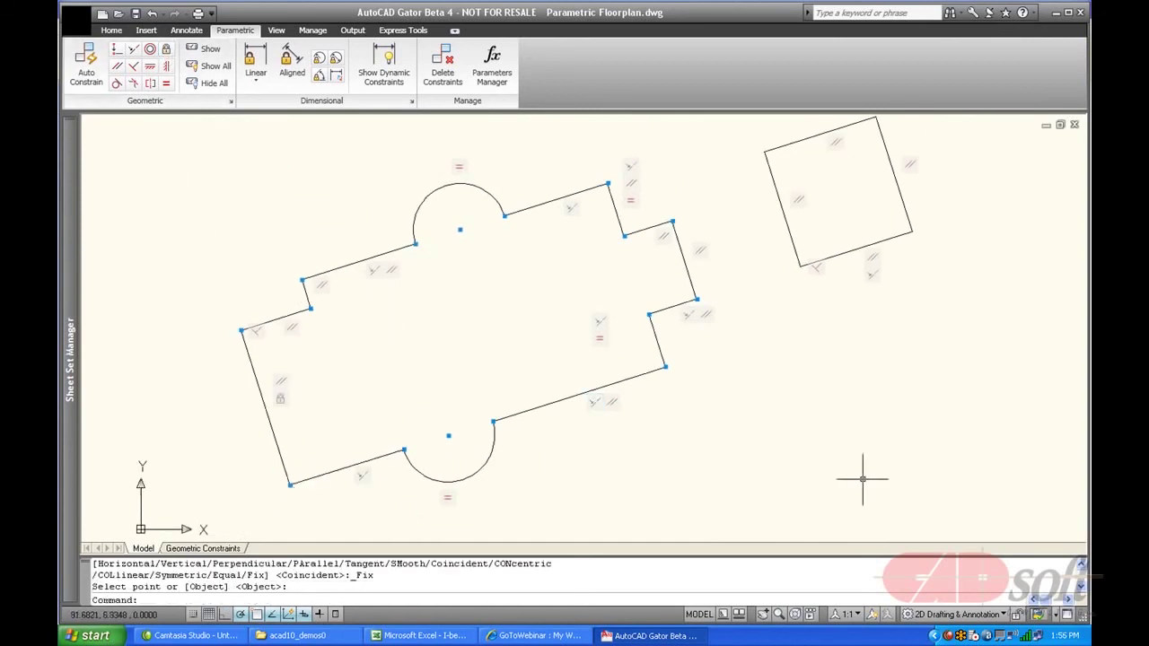
pyautogui.click(150, 69)
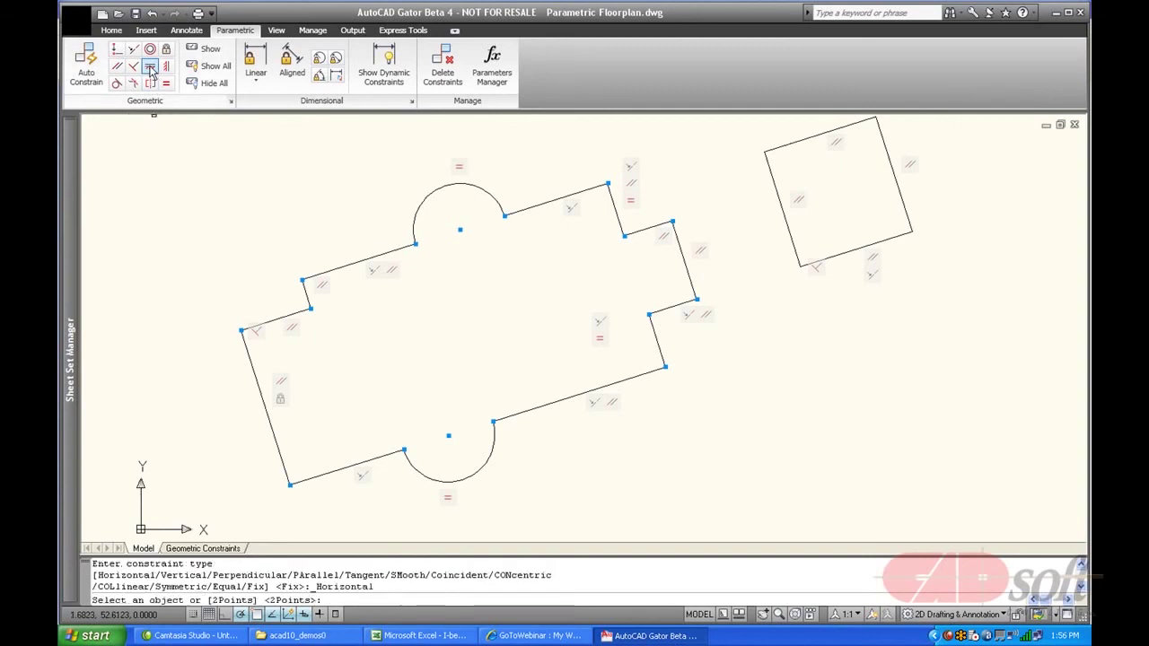
pyautogui.click(381, 457)
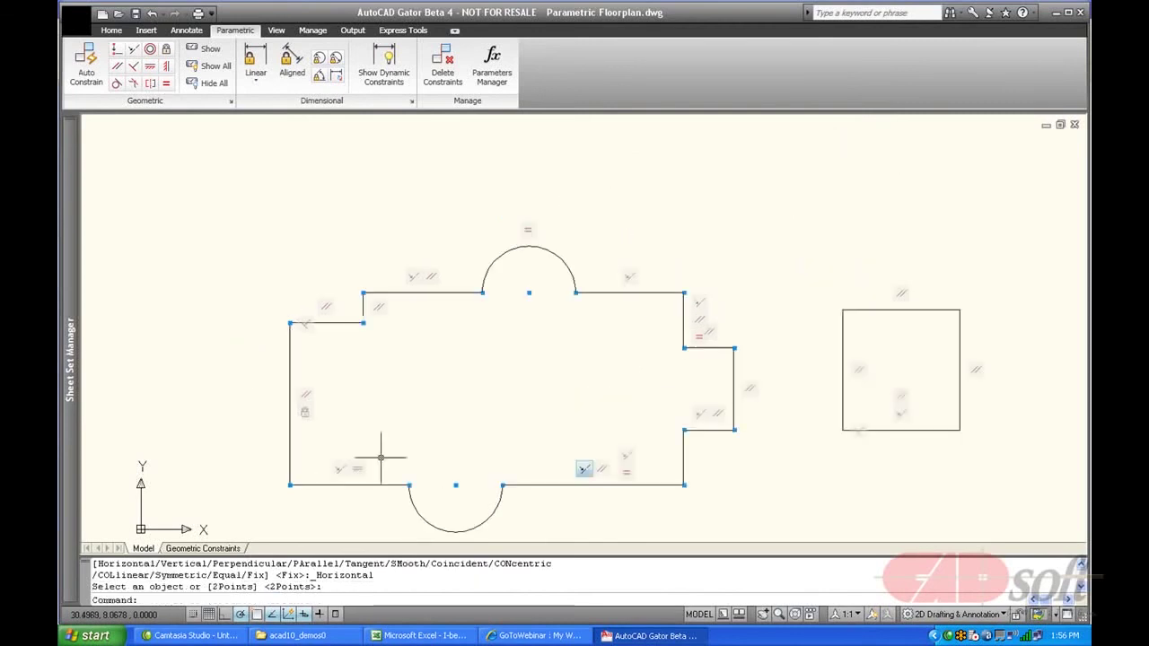
# Move the lower arc along the bottom wall by stretching its center point right, and set it down left of its starting position
pyautogui.moveTo(907, 458); pyautogui.dragTo(867, 343, button='middle')
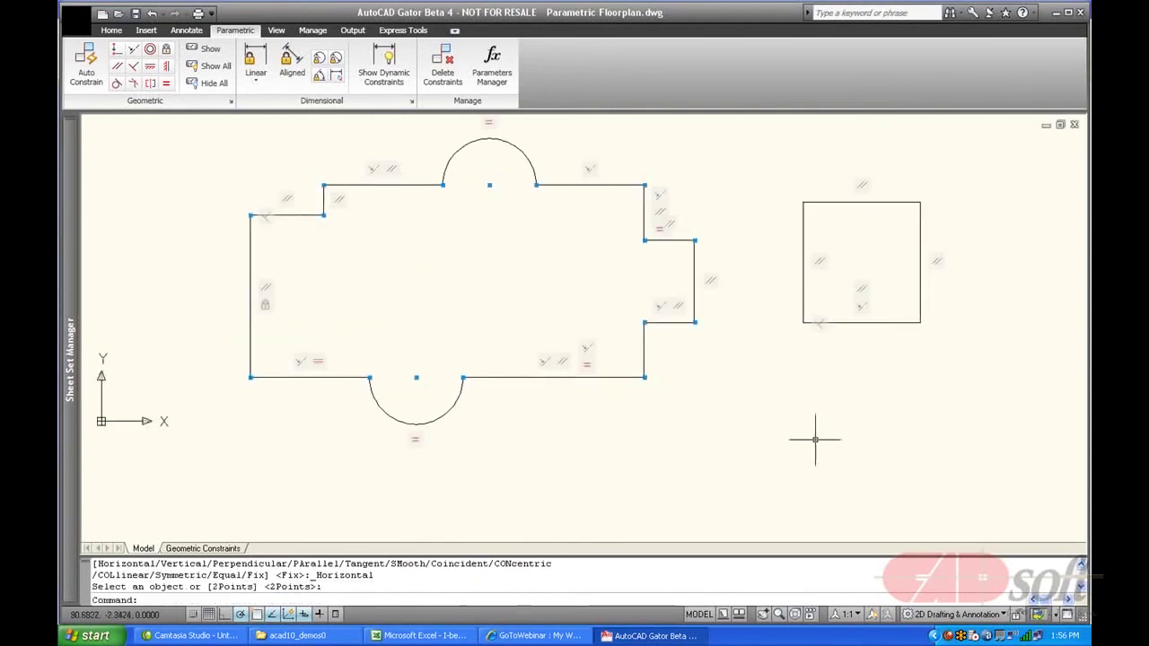
pyautogui.moveTo(816, 440)
pyautogui.mouseDown(button='middle')
pyautogui.moveTo(800, 502)
pyautogui.moveTo(825, 488)
pyautogui.mouseUp(button='middle')
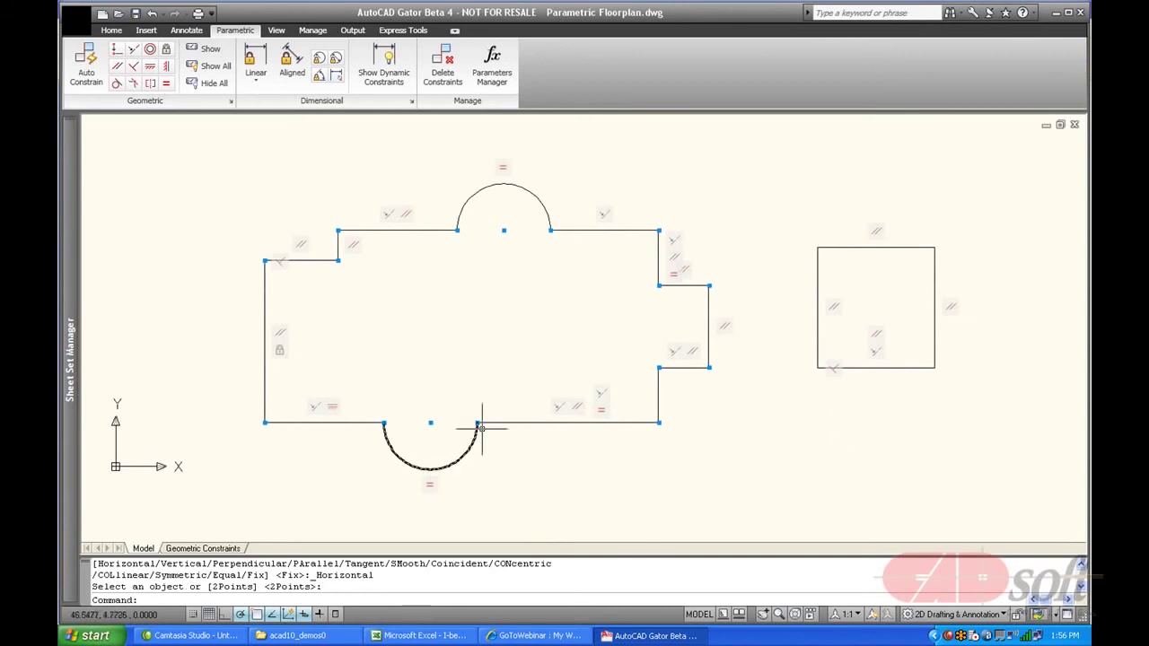
pyautogui.click(436, 431)
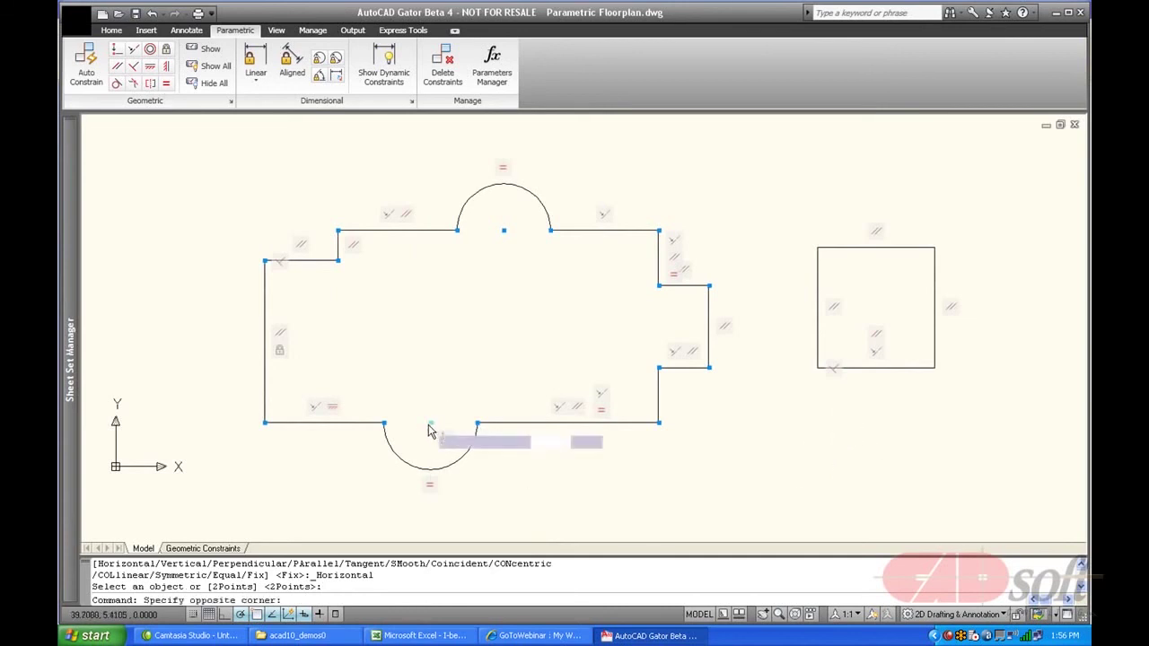
pyautogui.click(467, 460)
pyautogui.click(468, 461)
pyautogui.click(423, 417)
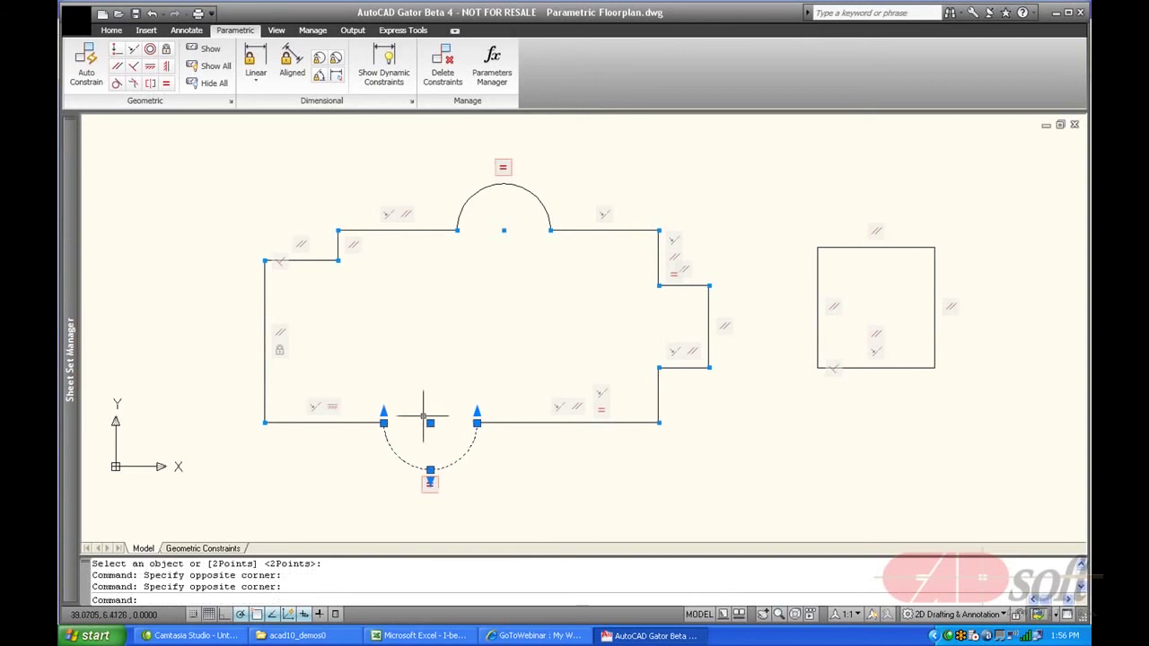
pyautogui.click(431, 423)
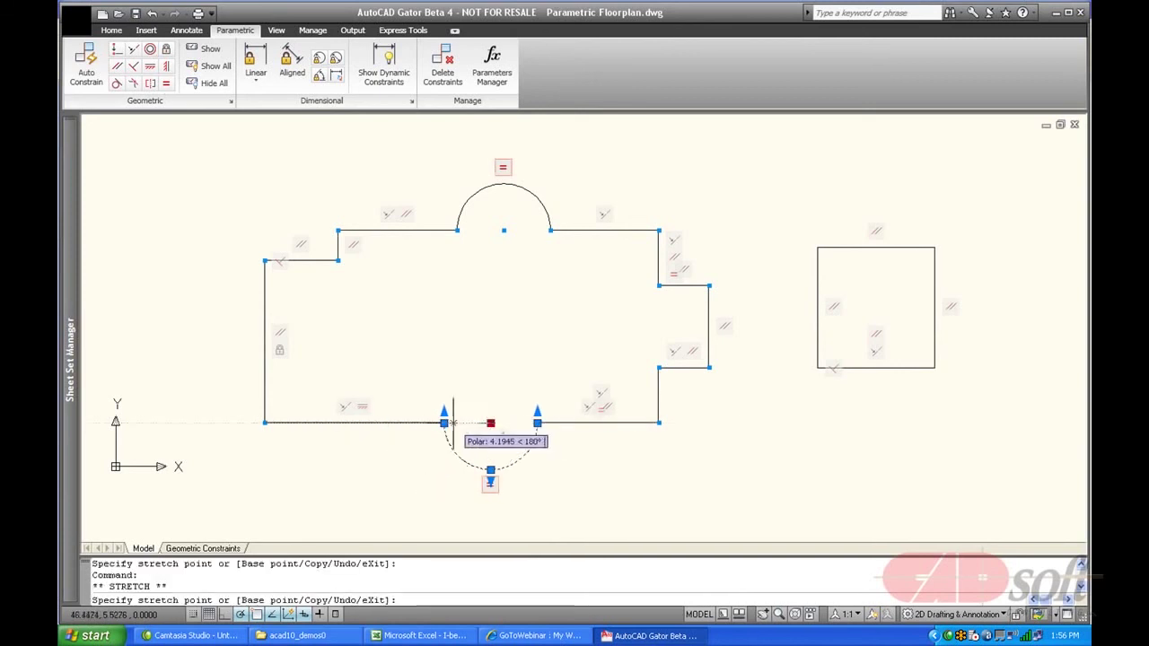
pyautogui.click(393, 423)
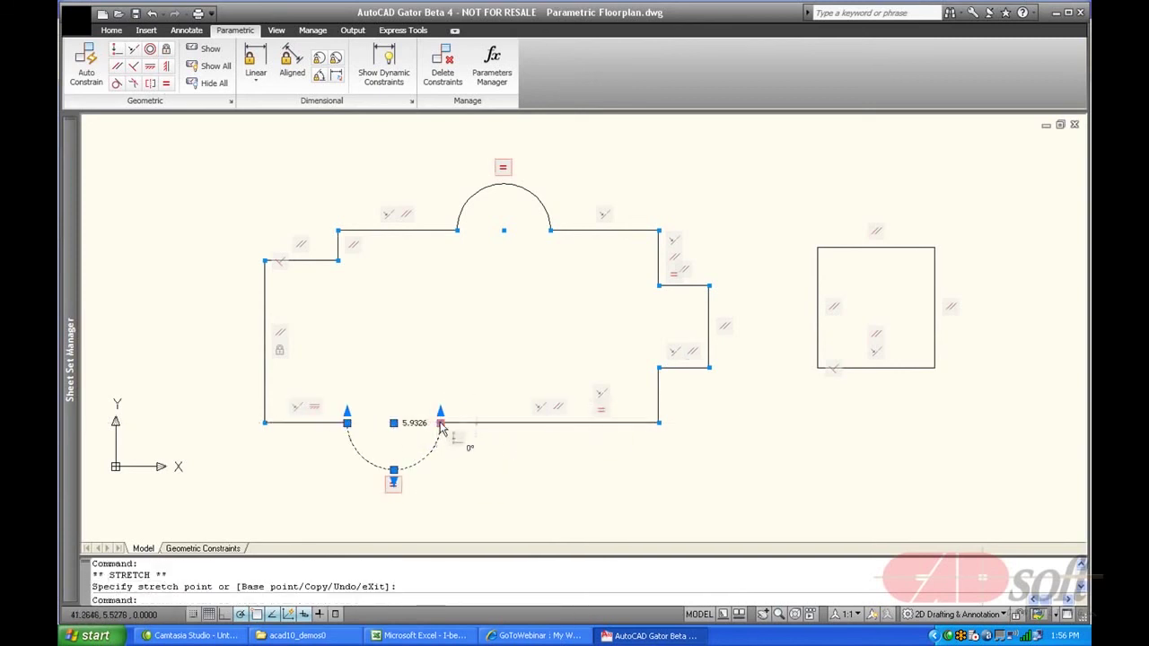
# Widen the repositioned lower arc by stretching its right endpoint farther toward the lower-right corner, and clear the selection
pyautogui.click(482, 423)
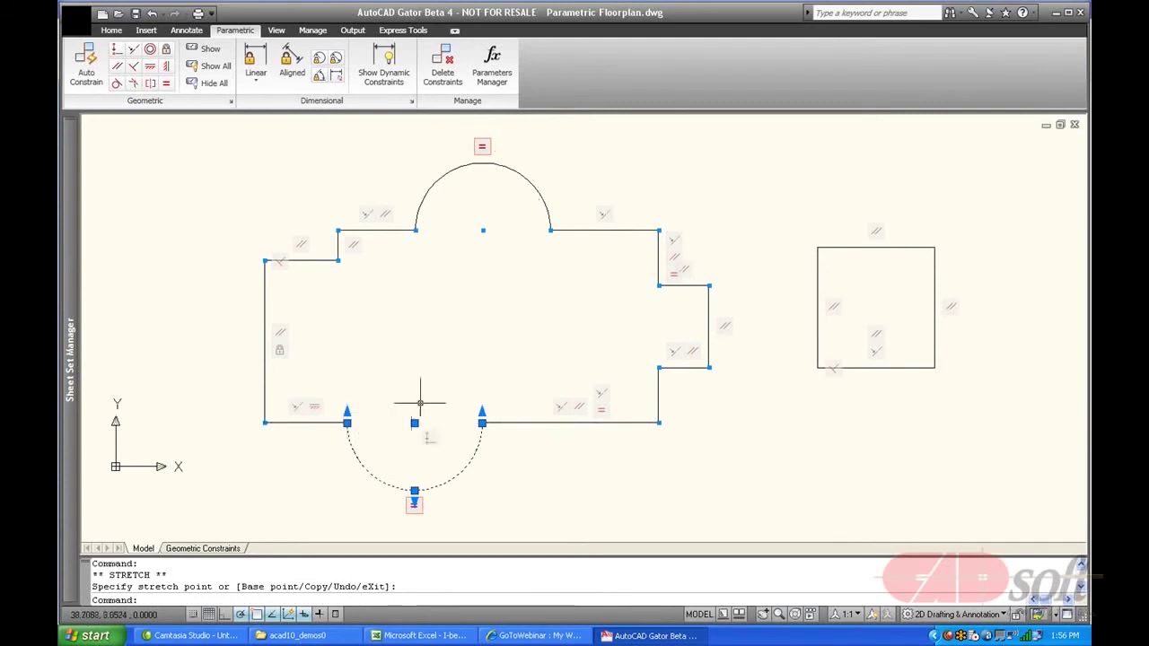
pyautogui.press('Escape')
pyautogui.press('Escape')
pyautogui.press('Escape')
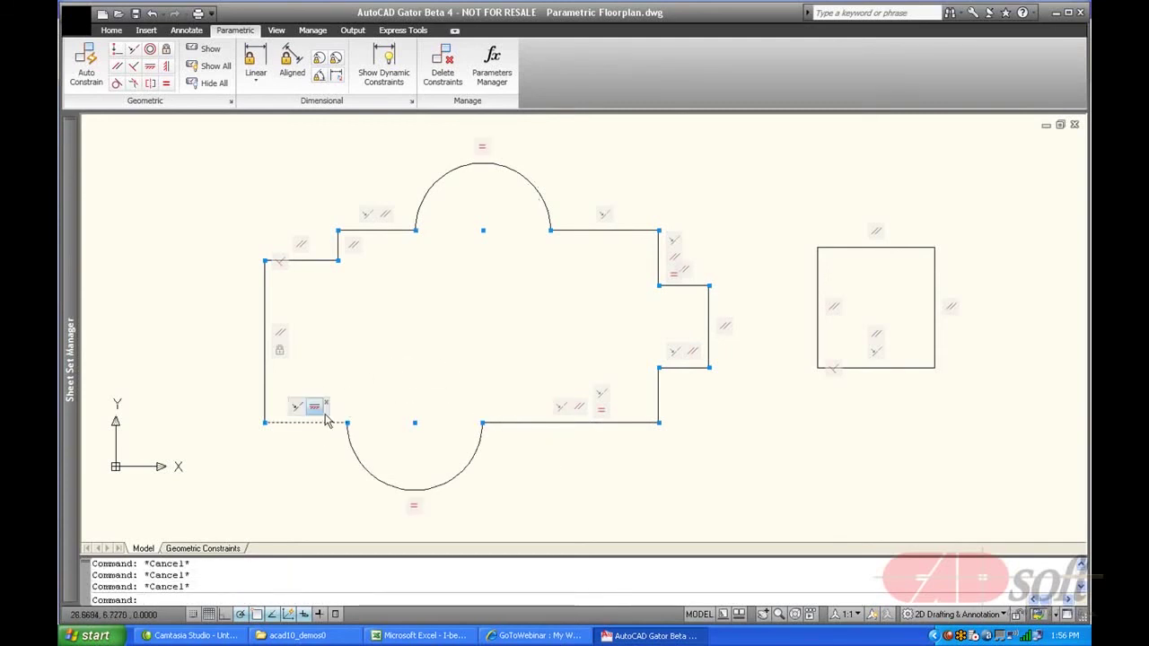
# Delete the Horizontal constraint from the short bottom wall, and stretch the floor plan's lower-right corner upward to tilt the outline
pyautogui.rightClick(315, 412)
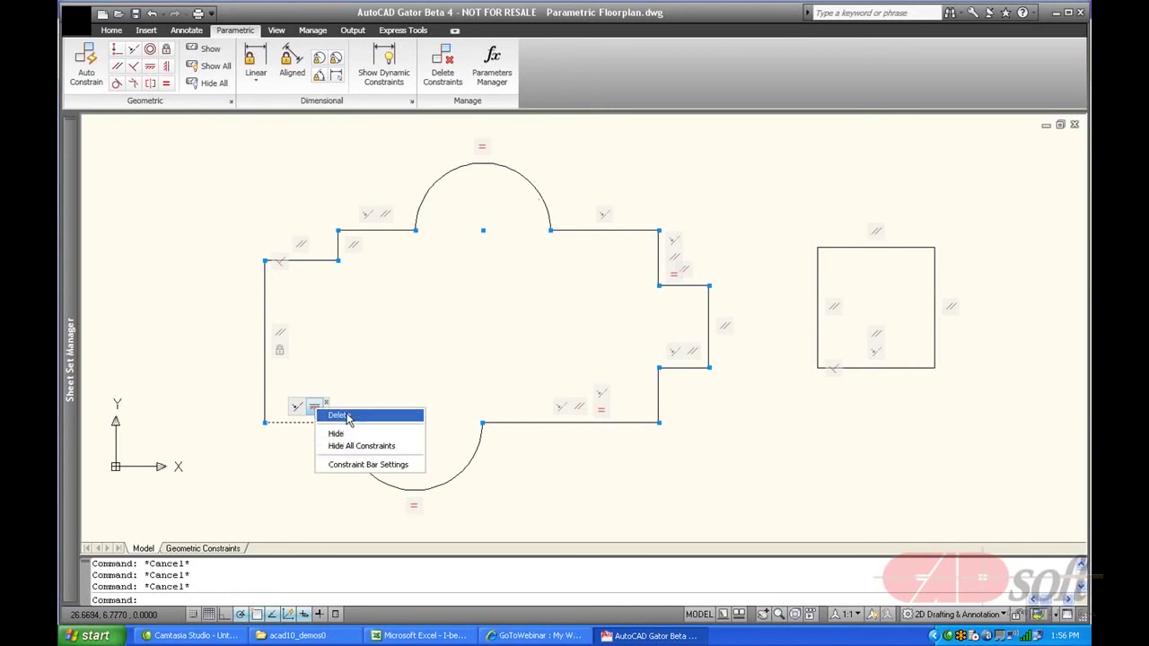
pyautogui.click(348, 418)
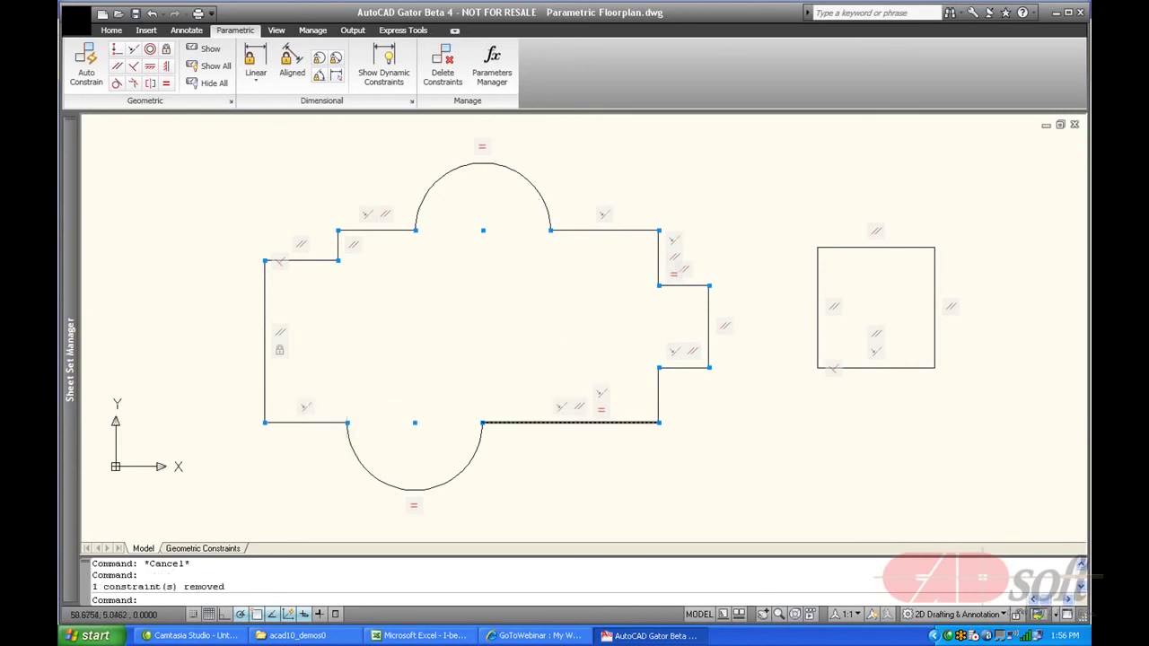
pyautogui.click(659, 423)
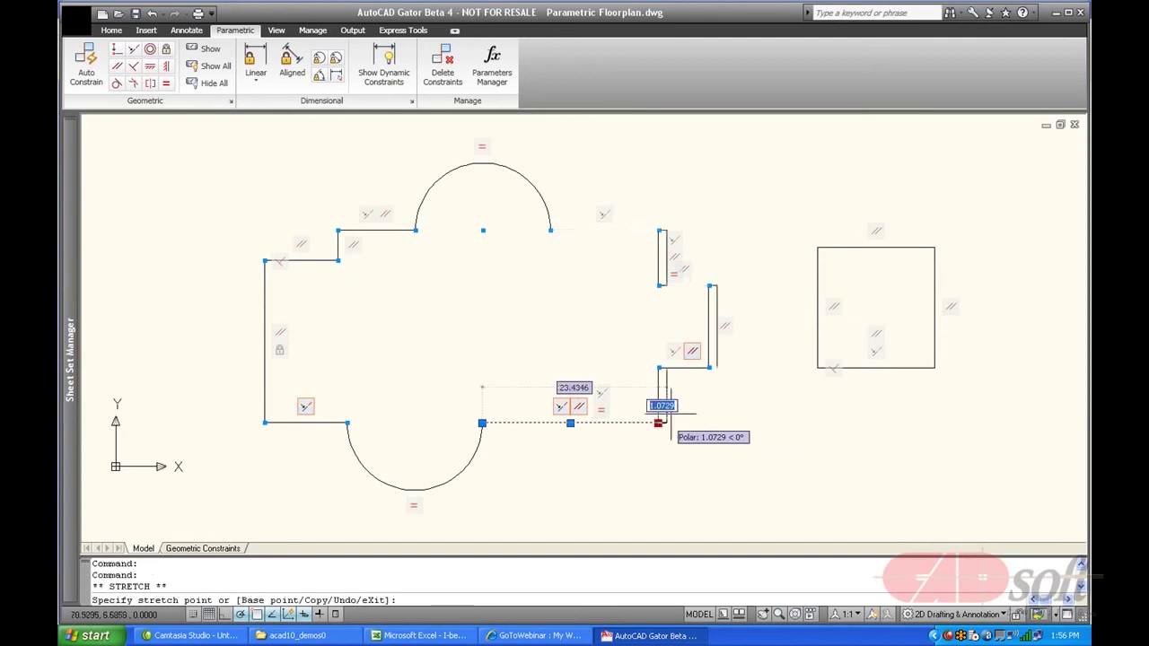
pyautogui.click(636, 329)
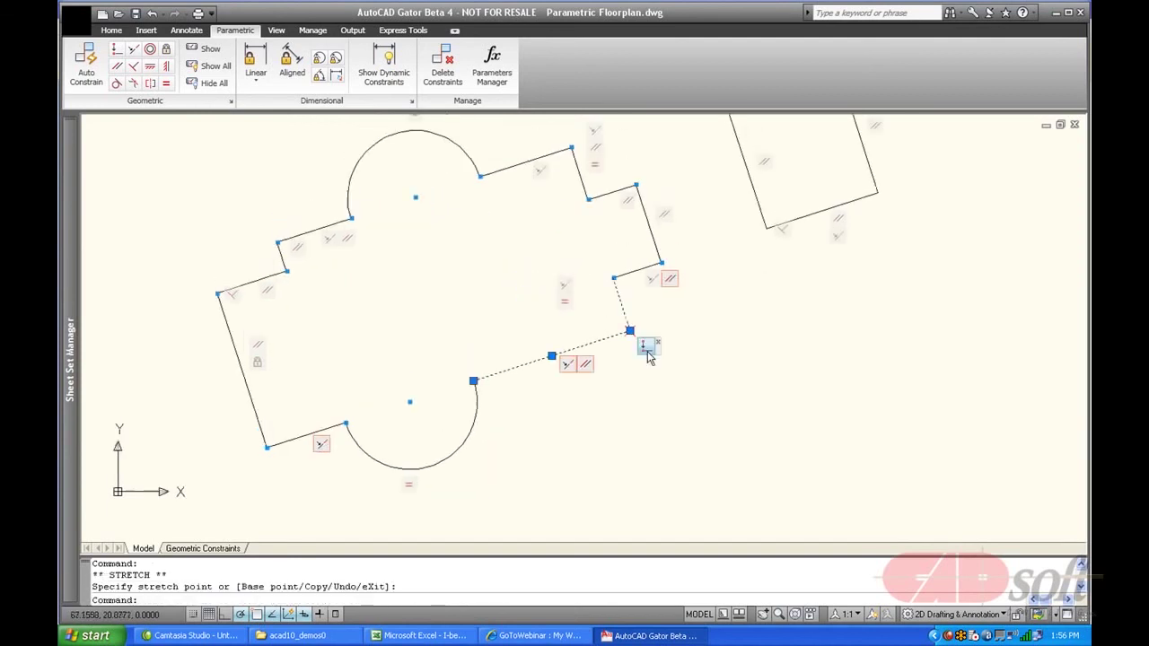
pyautogui.press('Escape')
pyautogui.press('Escape')
pyautogui.press('Escape')
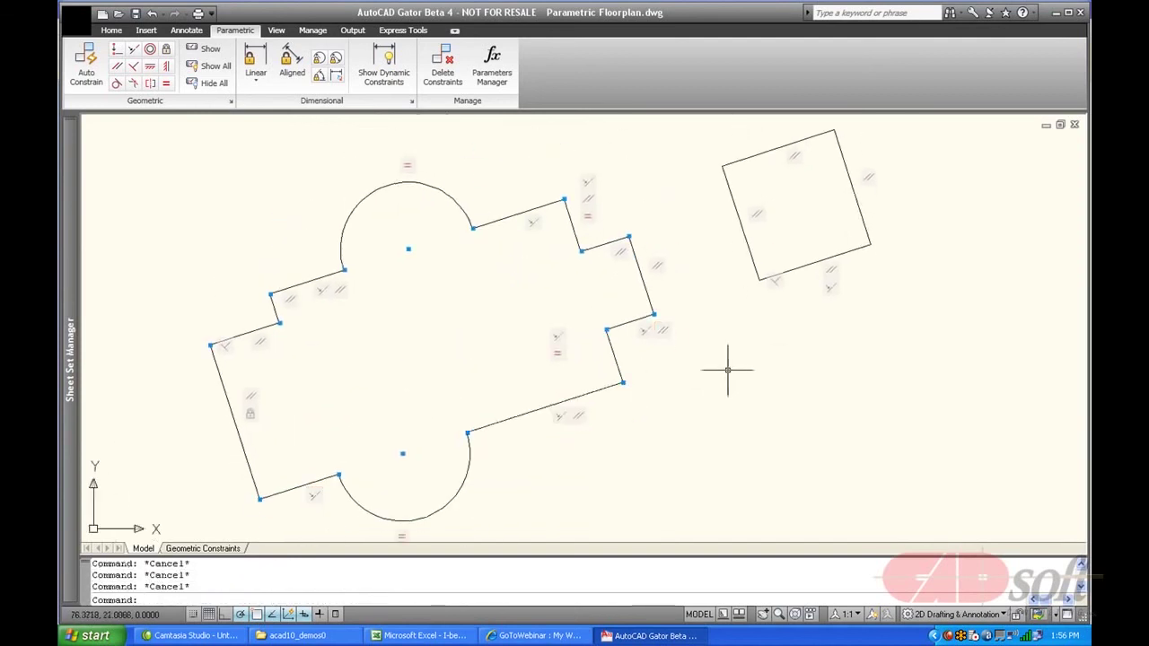